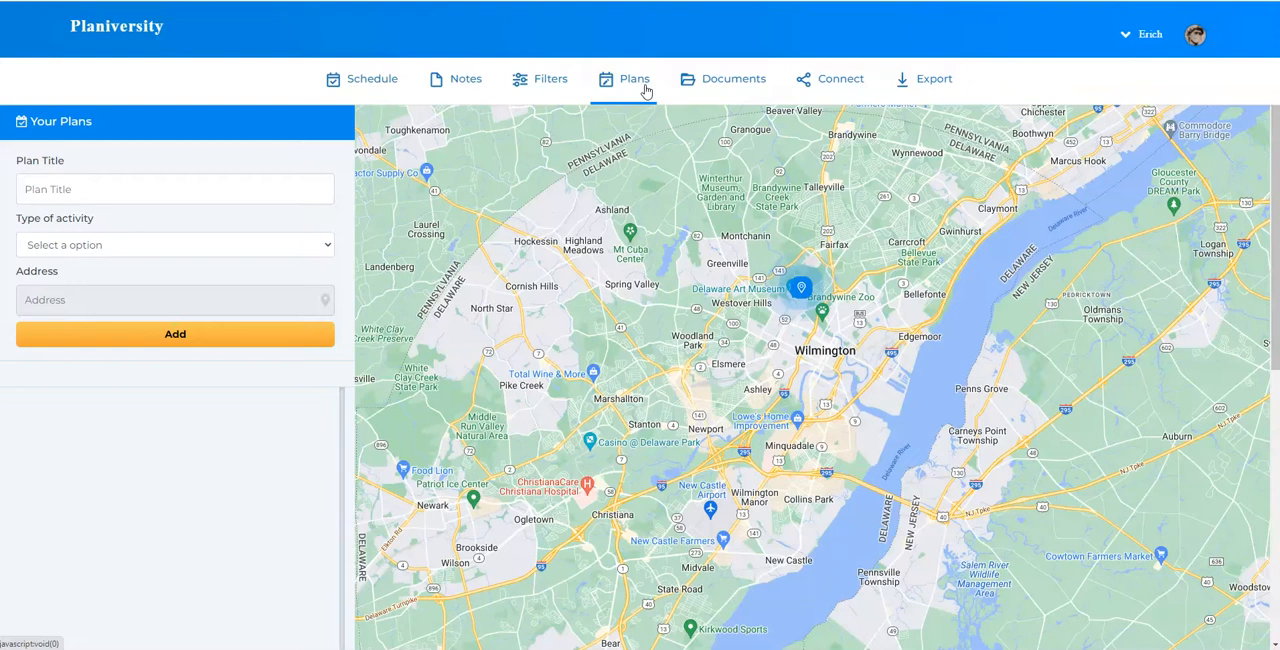
# Title the new plan "Visit the zoo", correcting the misspelled first word, and set its activity type to Things to do
pyautogui.click(287, 247)
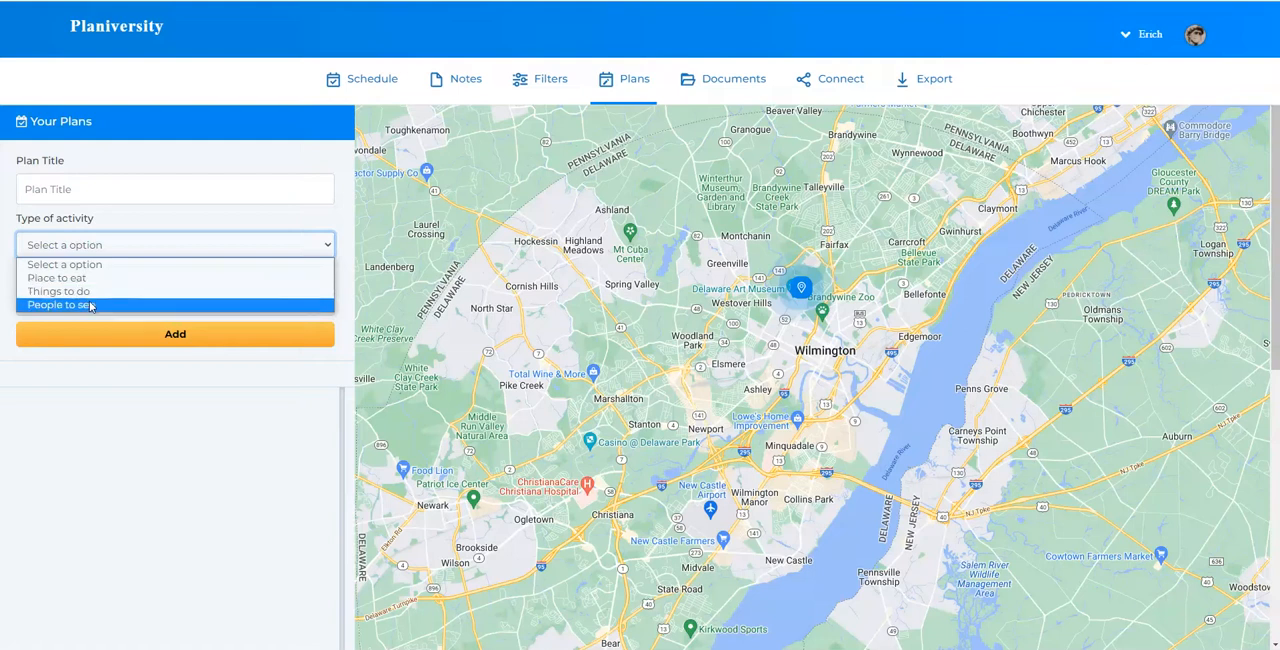
pyautogui.click(228, 160)
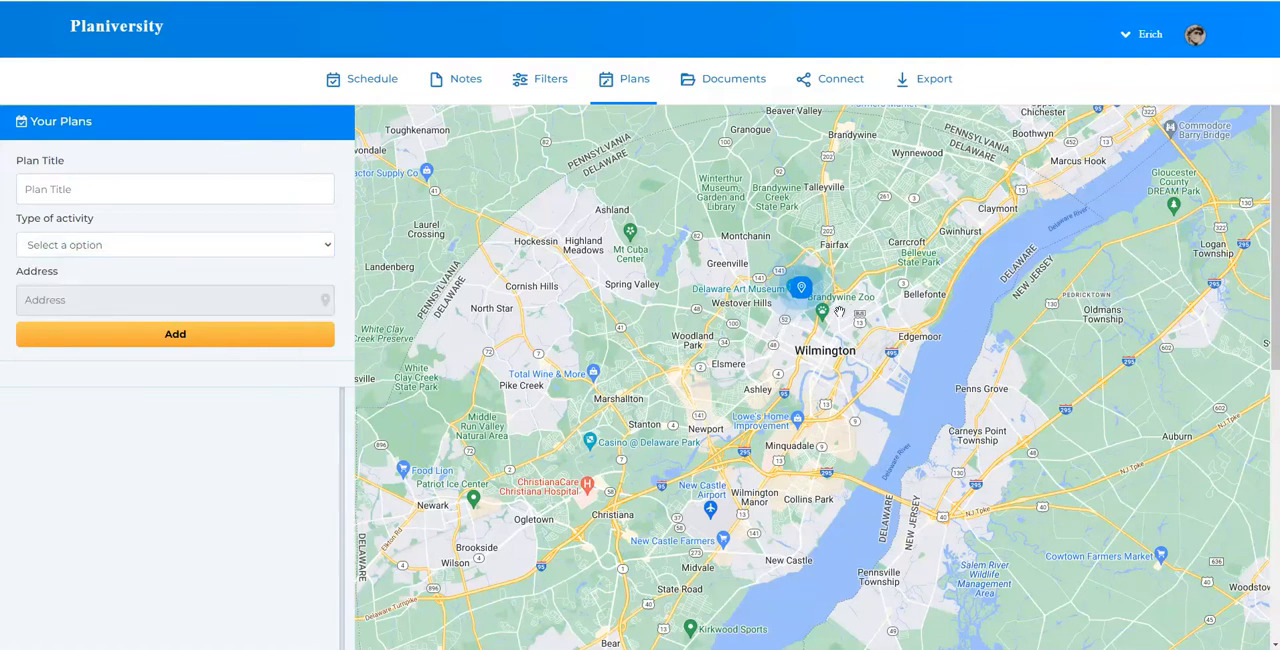
pyautogui.click(88, 193)
pyautogui.write('Vi')
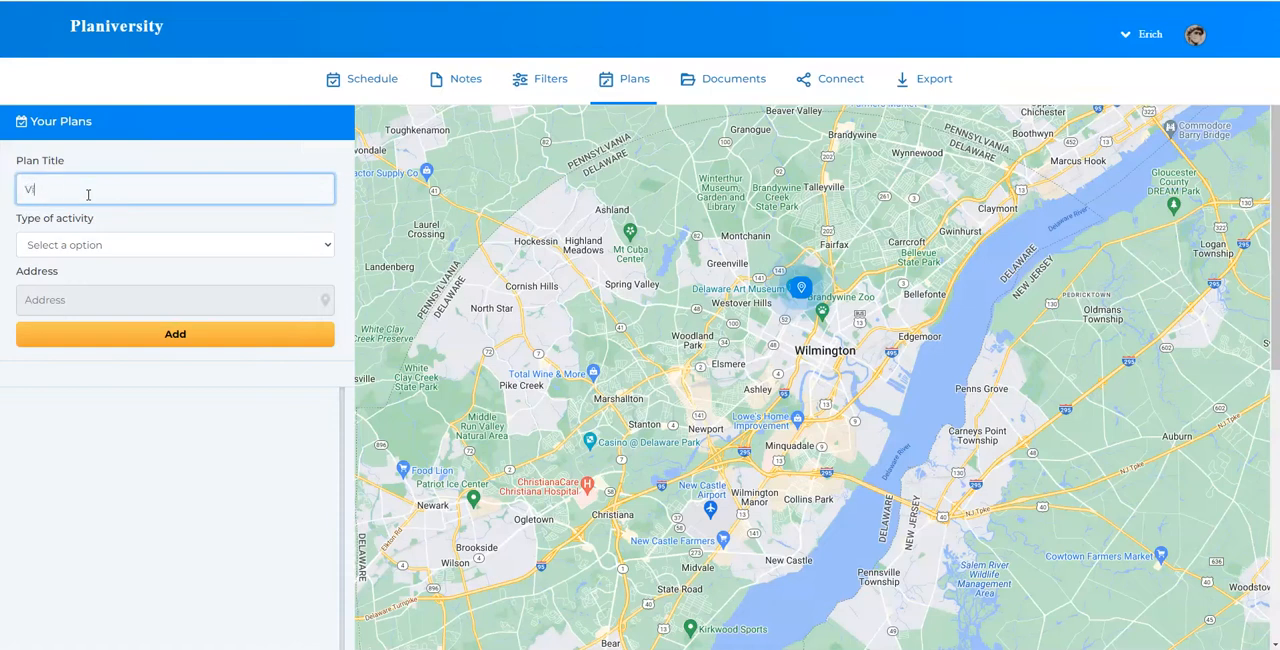
pyautogui.write('sti the zoo')
pyautogui.rightClick(40, 190)
pyautogui.click(59, 202)
pyautogui.click(168, 250)
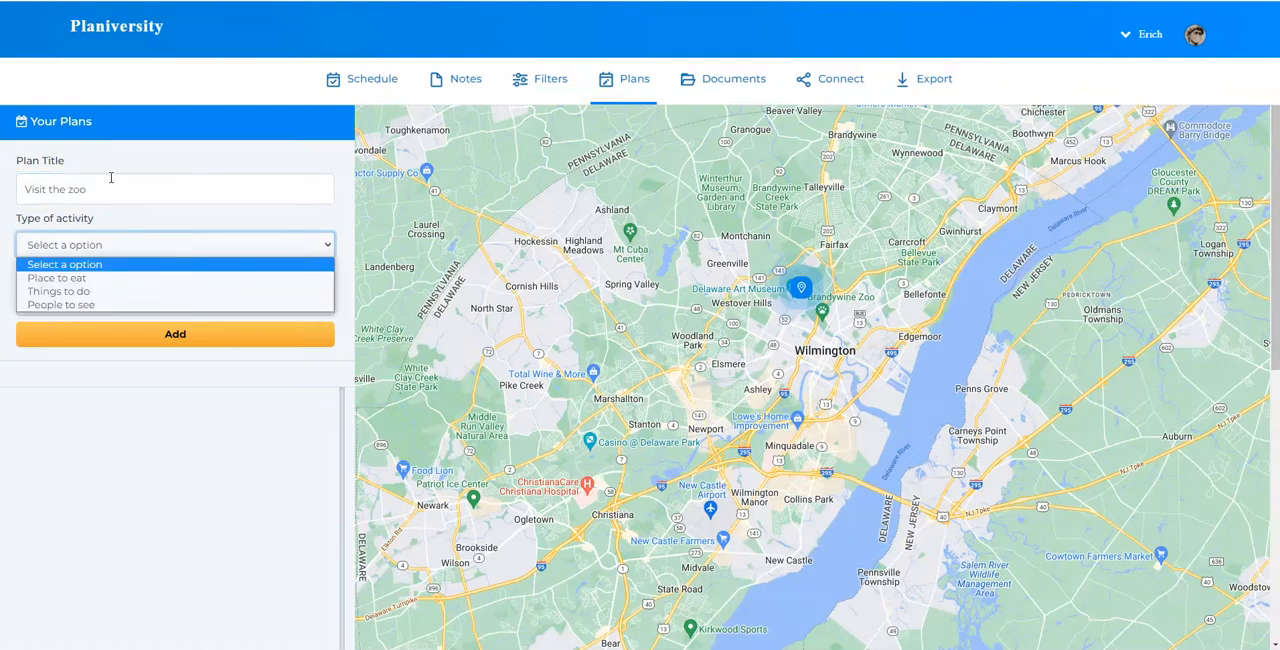
pyautogui.click(92, 292)
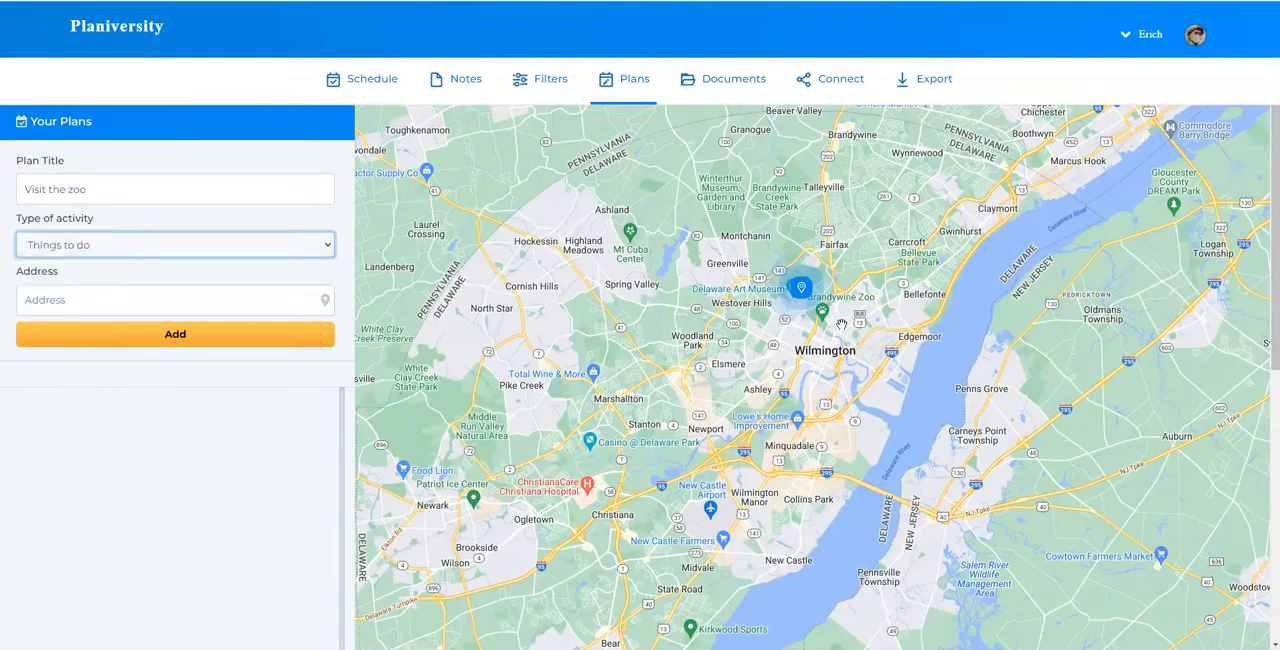
# Choose Brandywine Zoo on the map as the plan's address, add the plan and dismiss the place's info popup
pyautogui.scroll(1, 831, 309)
pyautogui.scroll(2, 815, 340)
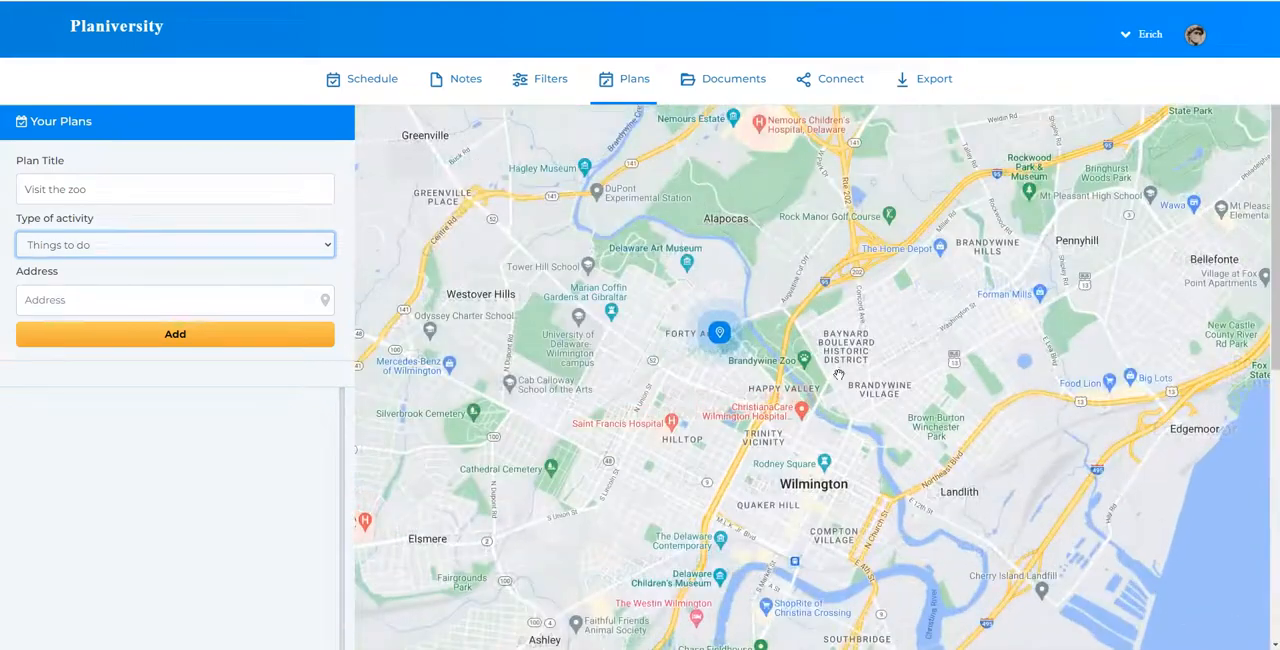
pyautogui.click(805, 368)
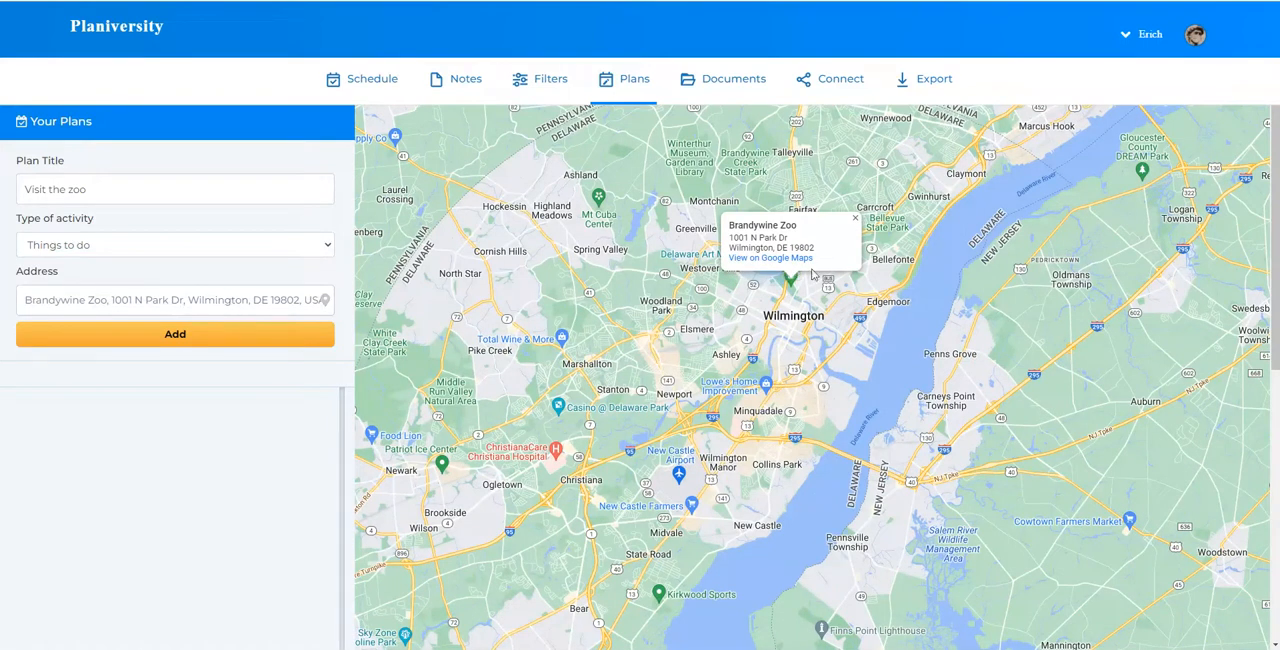
pyautogui.click(225, 335)
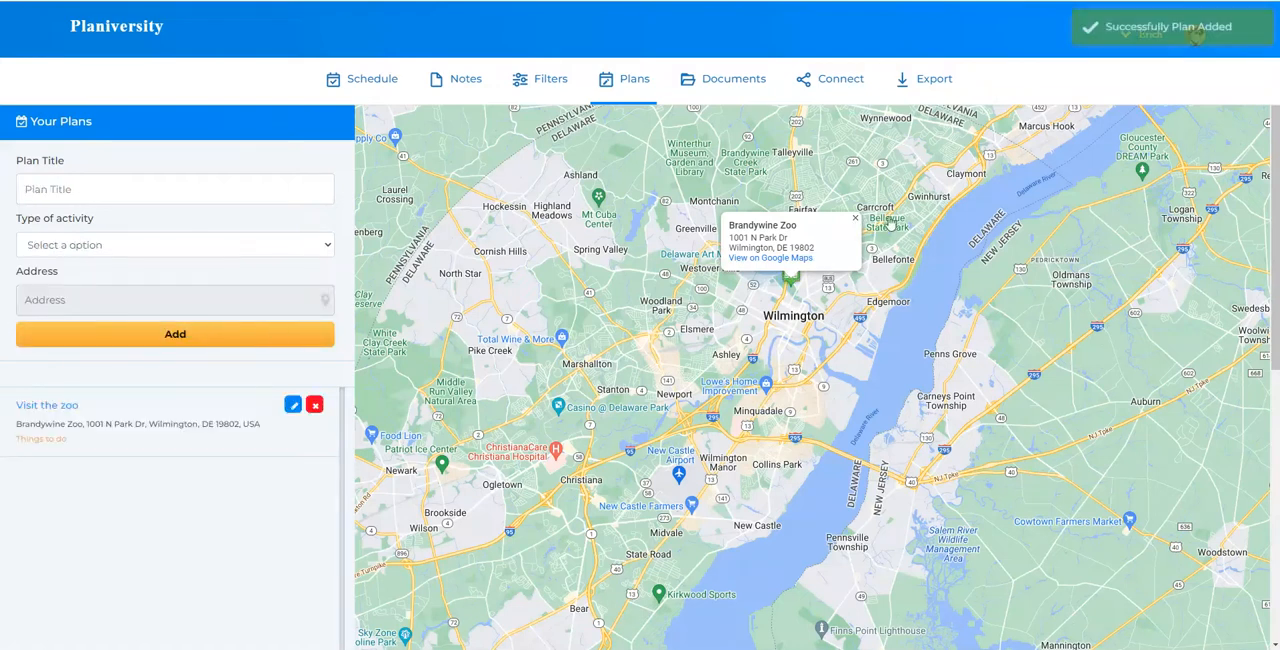
pyautogui.click(855, 220)
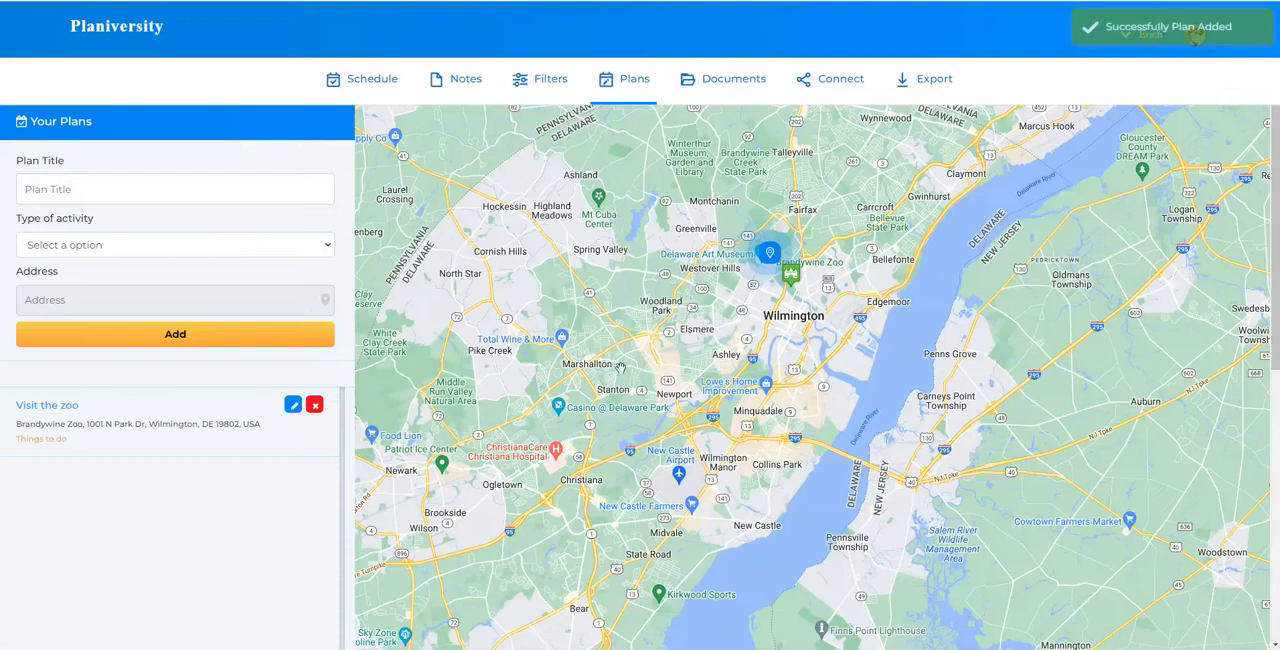
# Title a second plan "Visit" followed by the person's first name, and set its activity type to People to see
pyautogui.click(73, 197)
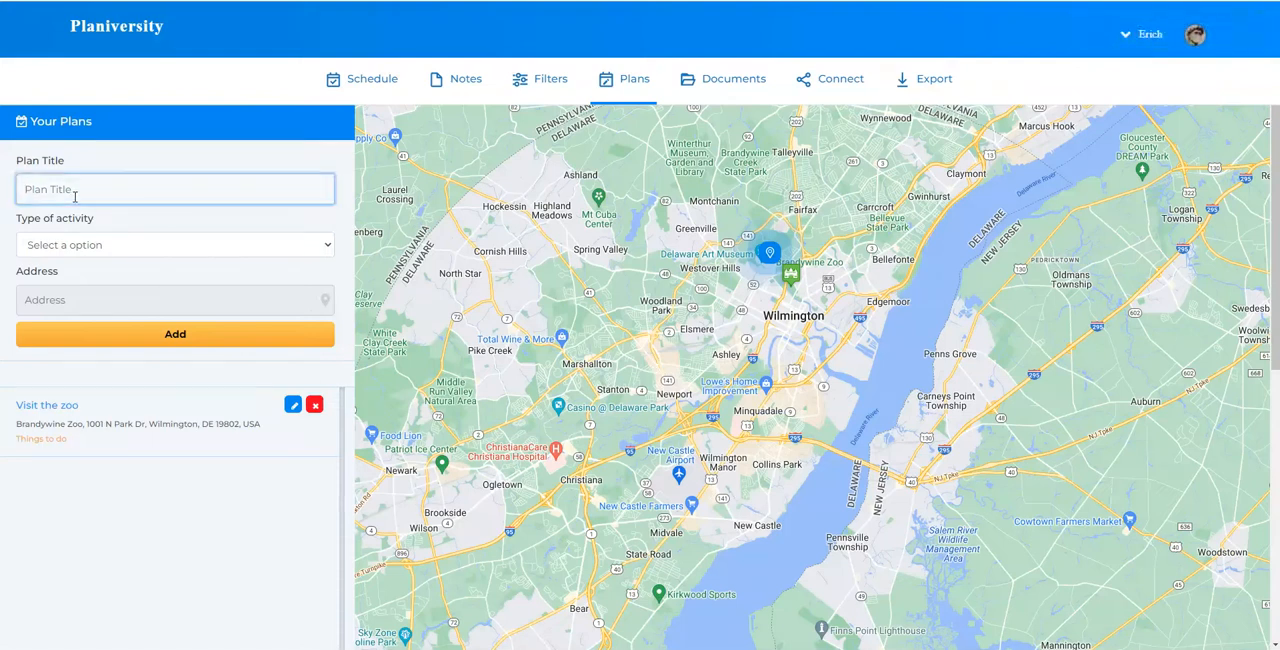
pyautogui.write('Visit Sara')
pyautogui.click(90, 244)
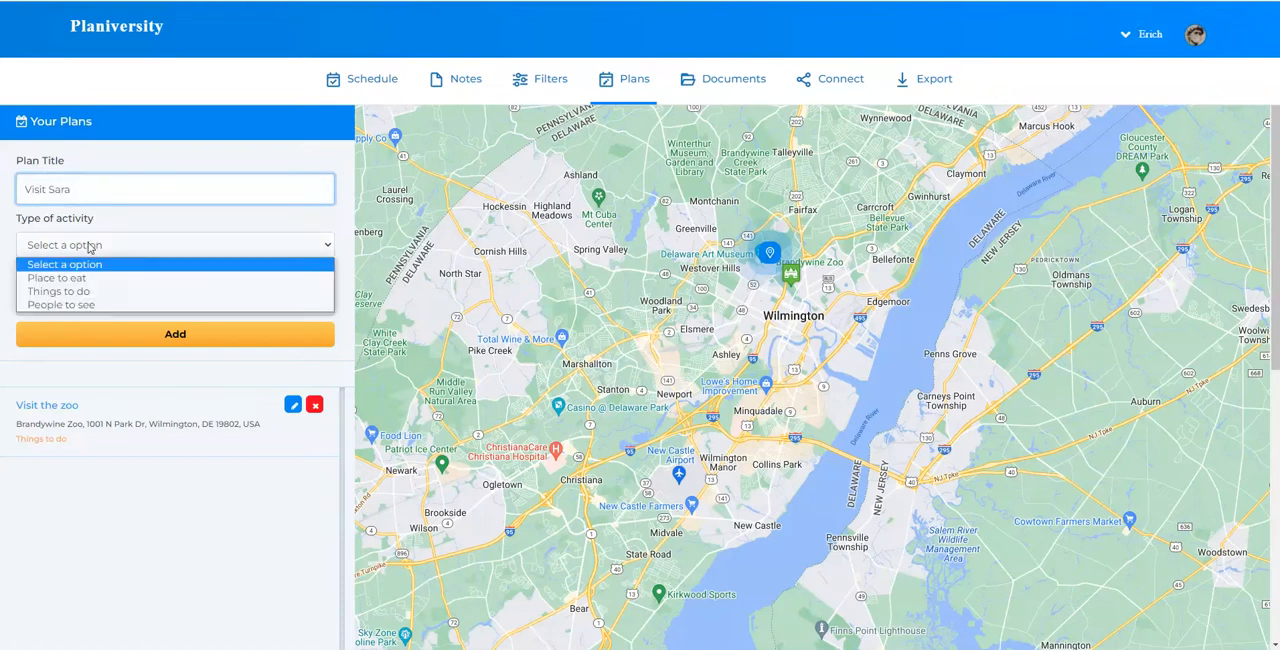
pyautogui.click(97, 305)
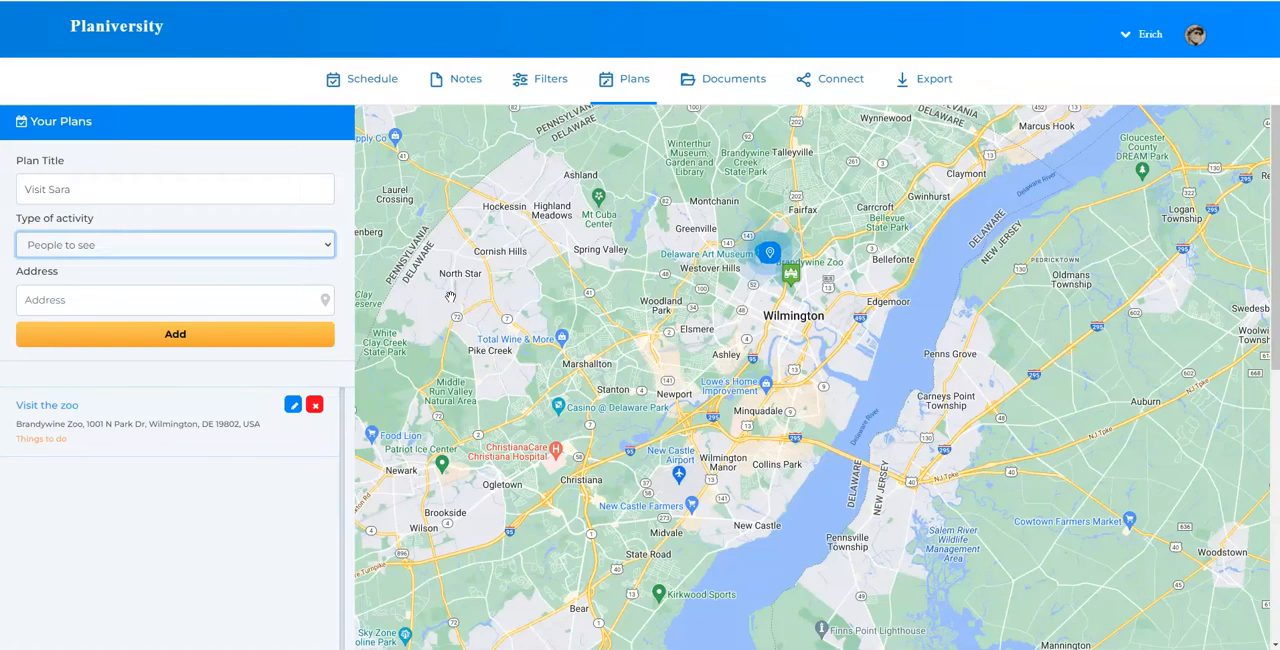
# Pick a spot on Mercury Rd in the North Star area of the map as the address and add the plan
pyautogui.scroll(2, 470, 288)
pyautogui.scroll(3, 470, 288)
pyautogui.scroll(2, 500, 265)
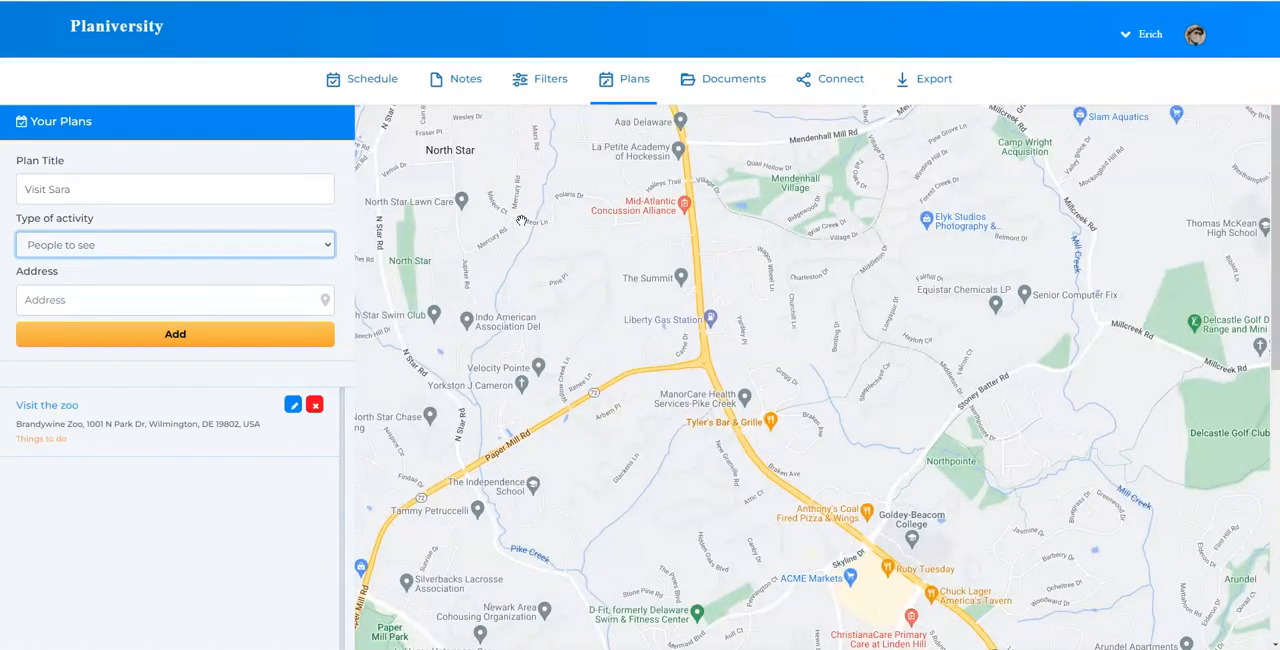
pyautogui.click(521, 220)
pyautogui.scroll(-4, 795, 290)
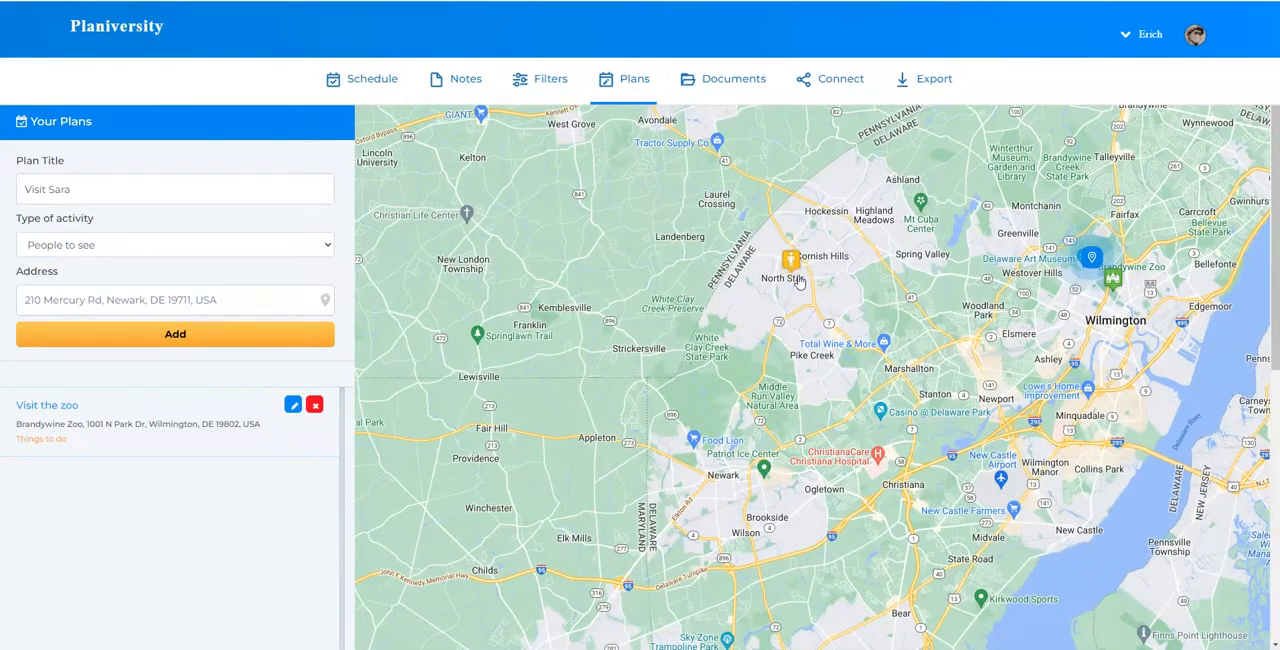
pyautogui.click(205, 342)
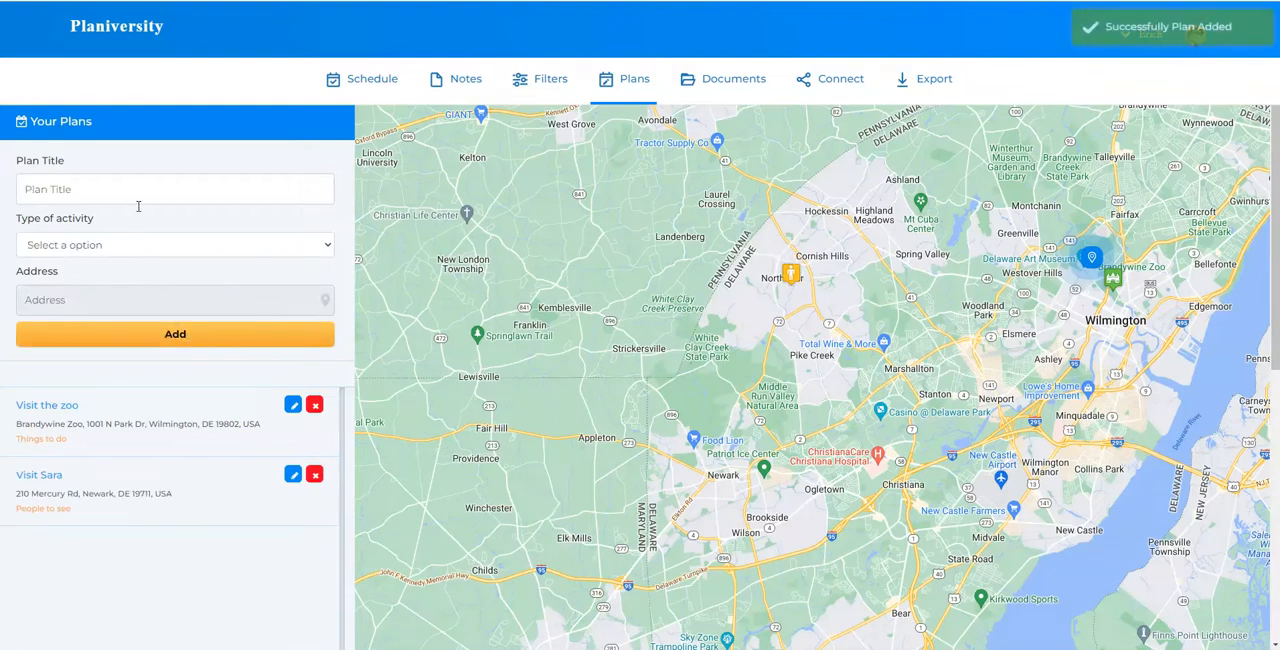
# Title a third plan "Date Night" and set its activity type to Place to eat
pyautogui.click(109, 192)
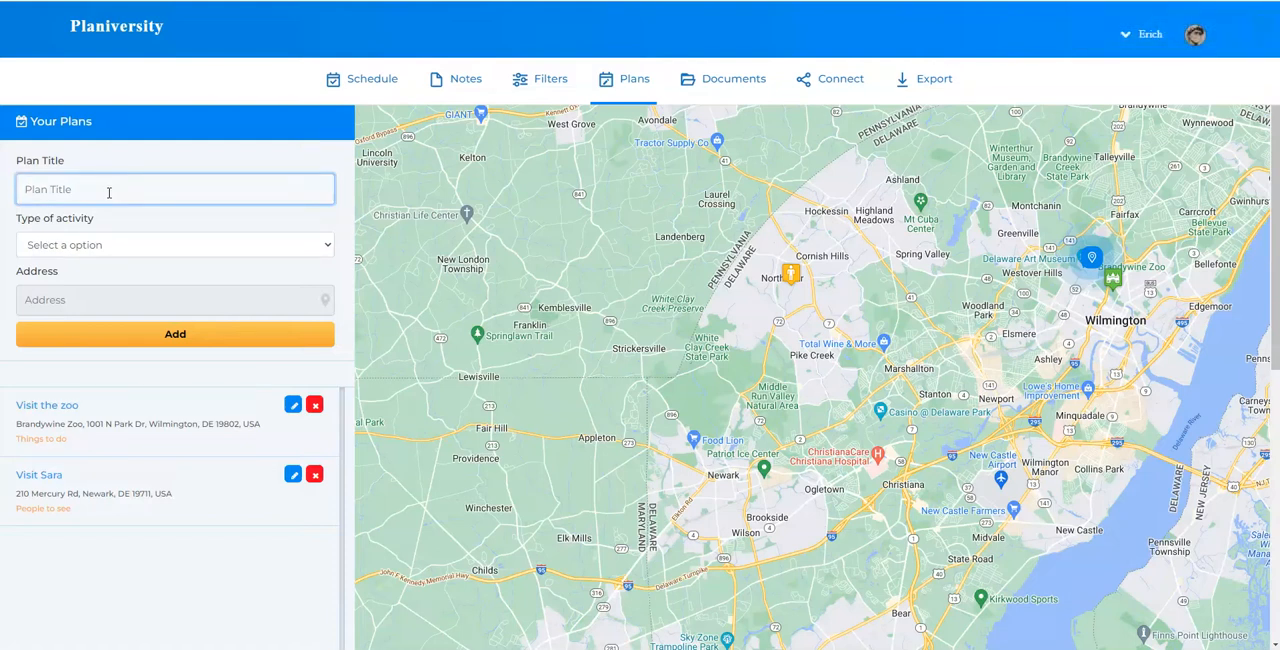
pyautogui.write('Date Night')
pyautogui.click(134, 242)
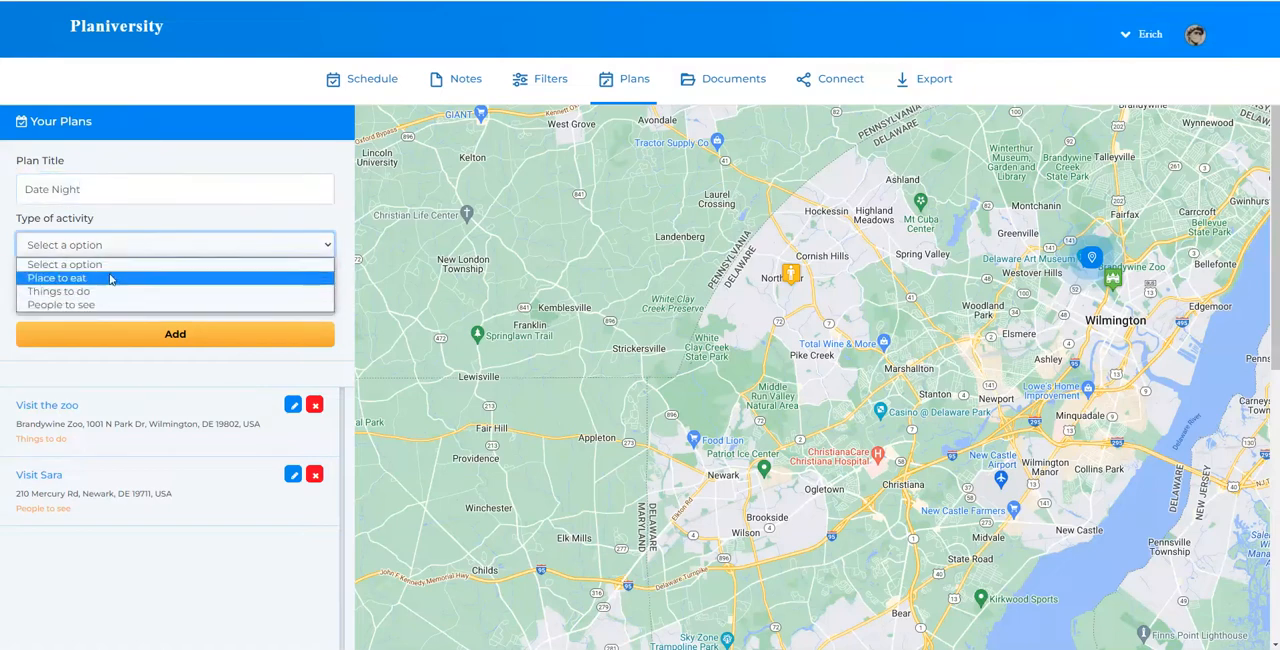
pyautogui.click(109, 277)
# Choose Iron Hill Brewery & Restaurant on Wilmington's riverfront as the address, add the plan and dismiss the place's info popup
pyautogui.moveTo(965, 432); pyautogui.dragTo(624, 430)
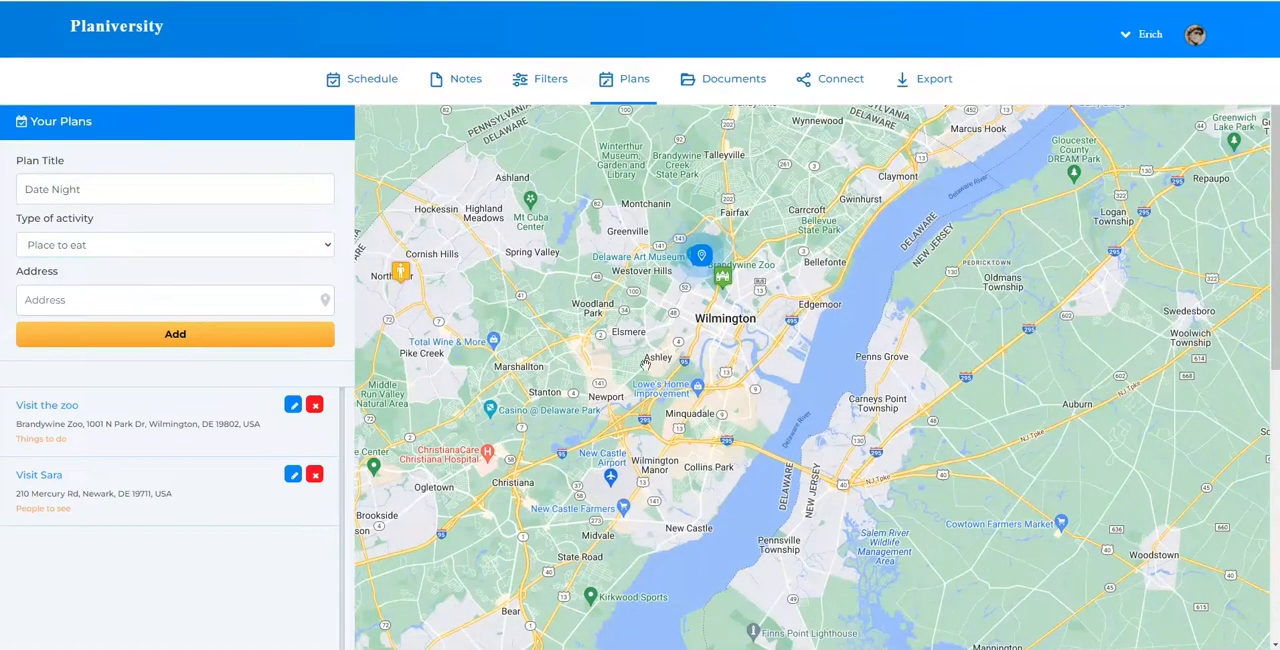
pyautogui.scroll(4, 695, 353)
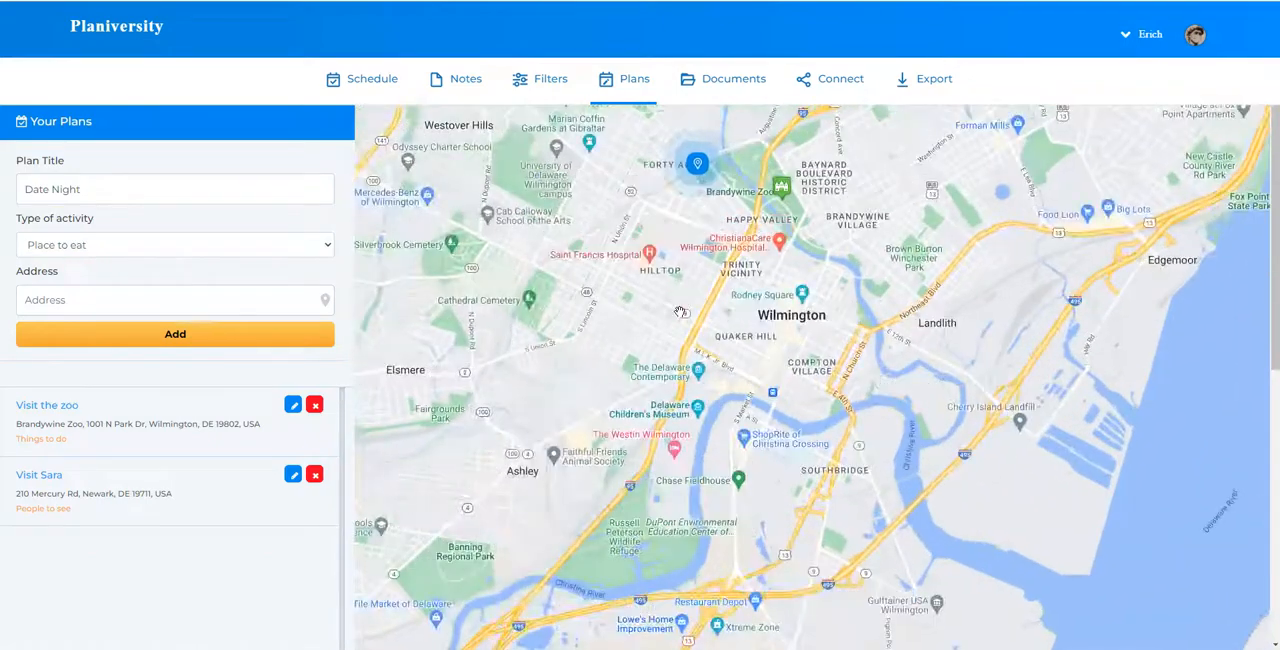
pyautogui.moveTo(706, 402); pyautogui.dragTo(740, 328)
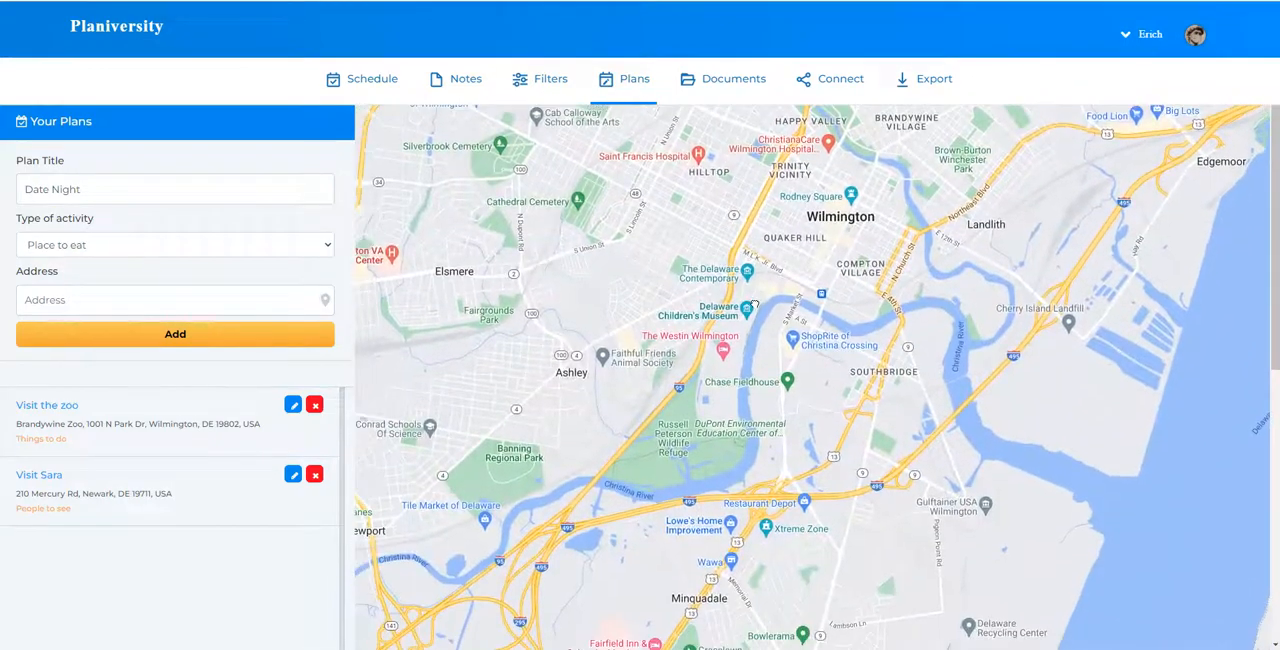
pyautogui.scroll(3, 731, 340)
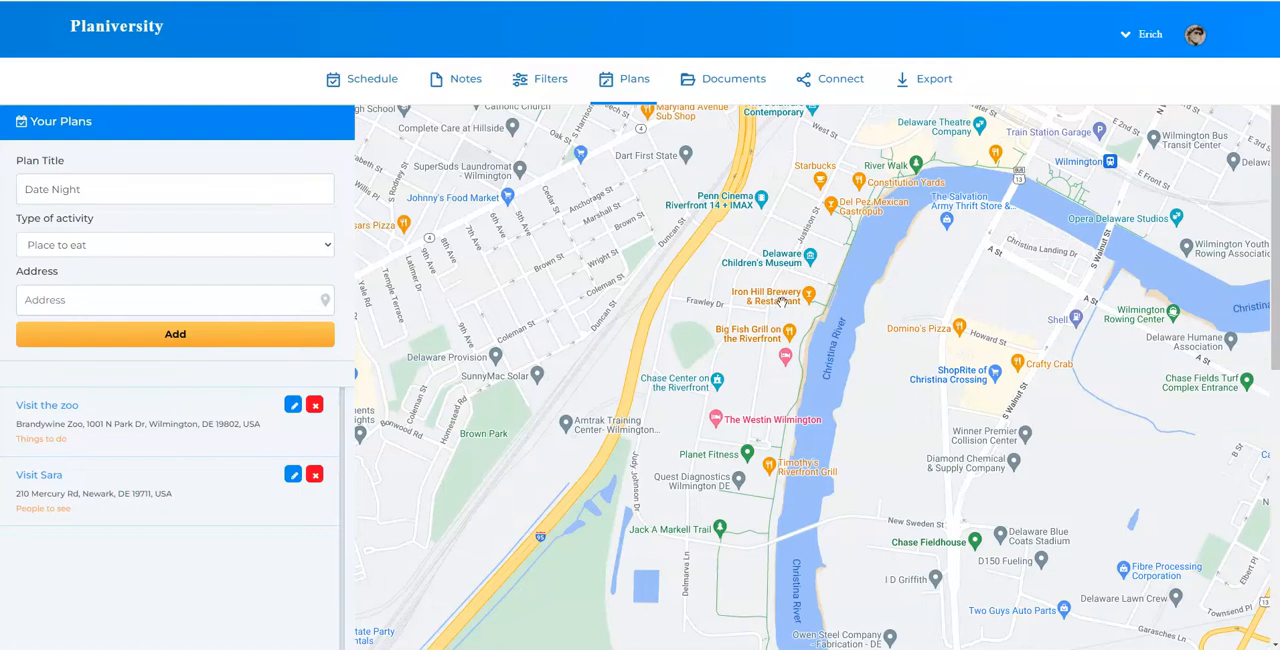
pyautogui.click(783, 309)
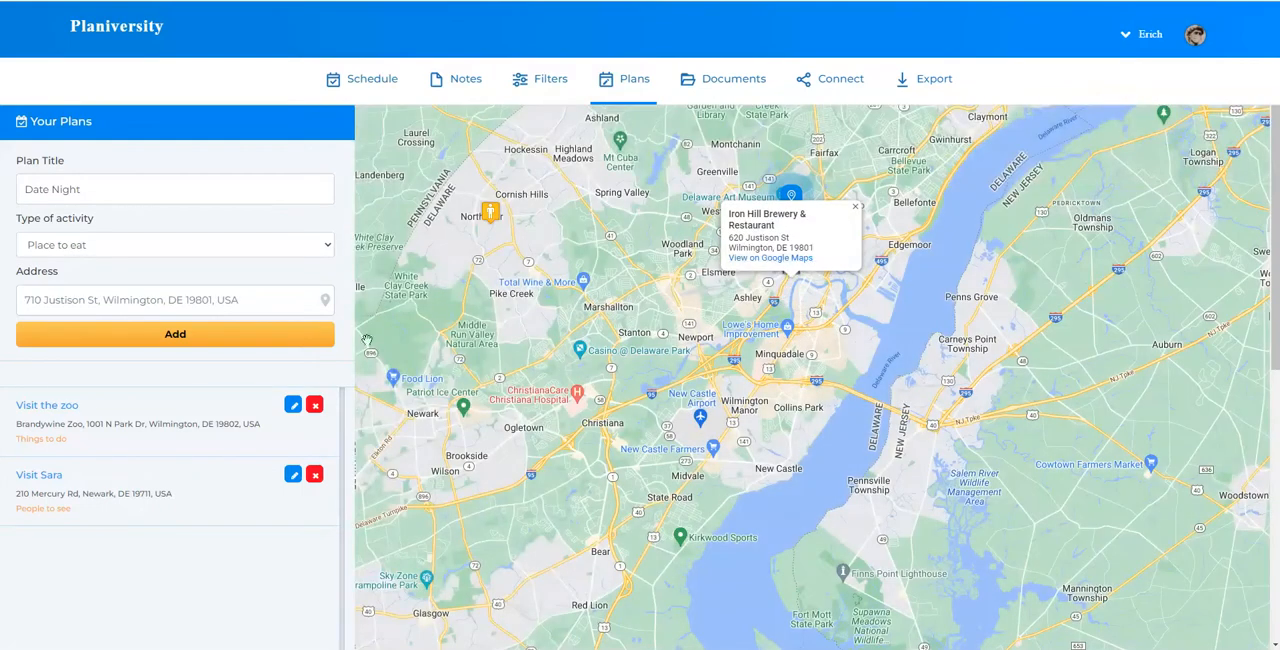
pyautogui.click(275, 340)
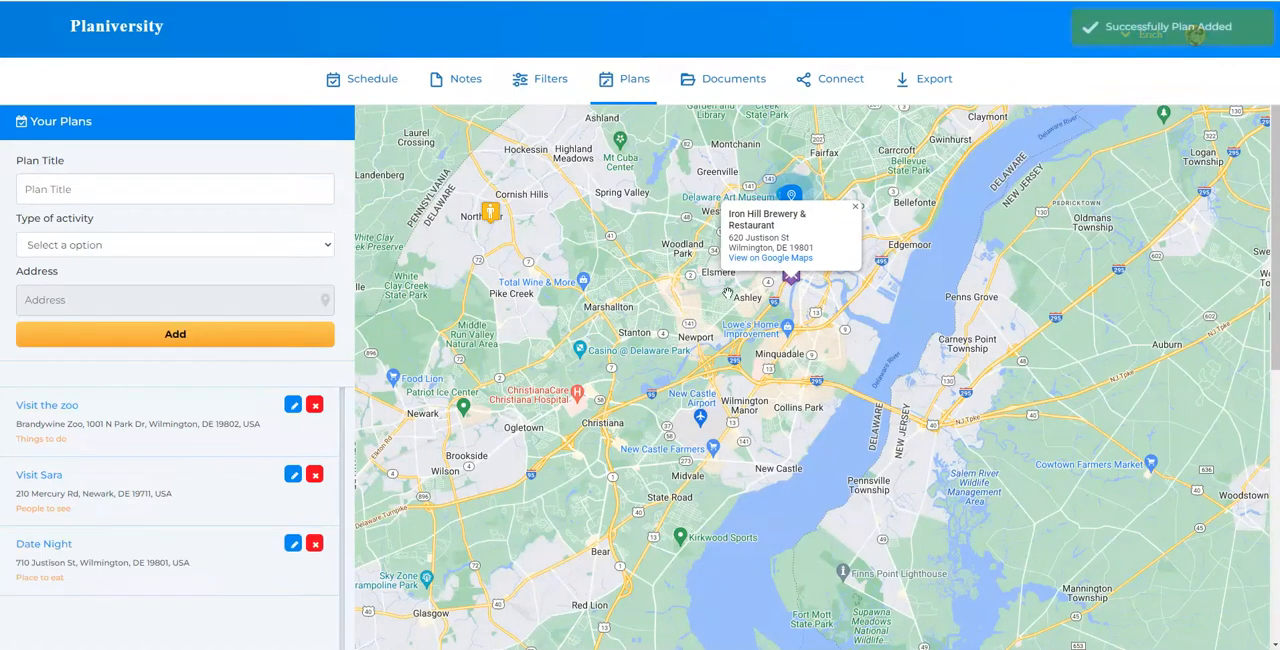
pyautogui.click(852, 210)
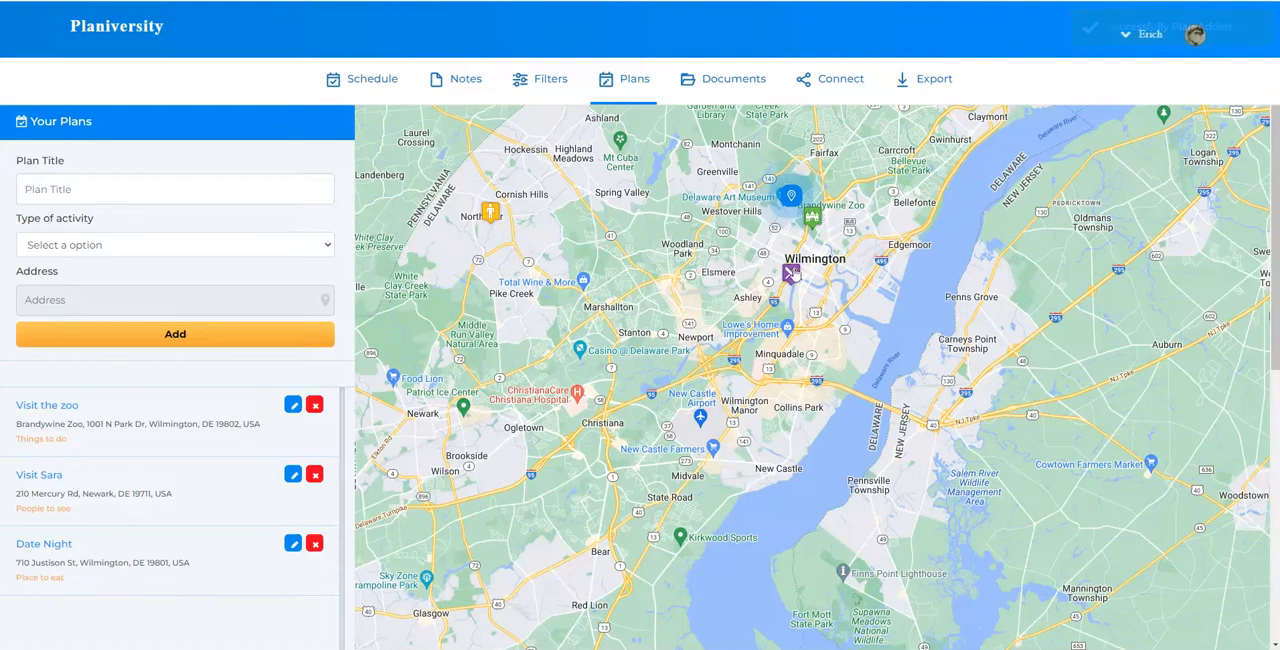
# Examine the markers of the added plans on the map, around Wilmington and close up near Mercury Rd in North Star
pyautogui.moveTo(869, 296); pyautogui.dragTo(926, 333)
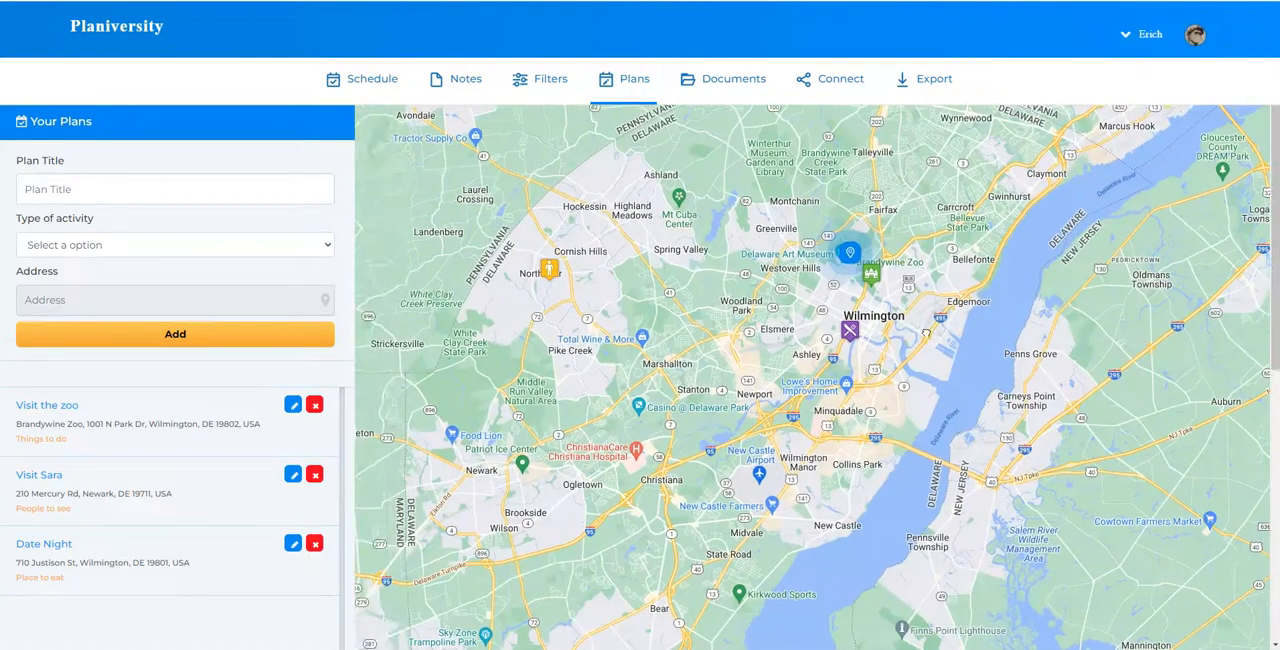
pyautogui.scroll(-2, 871, 353)
pyautogui.scroll(2, 862, 342)
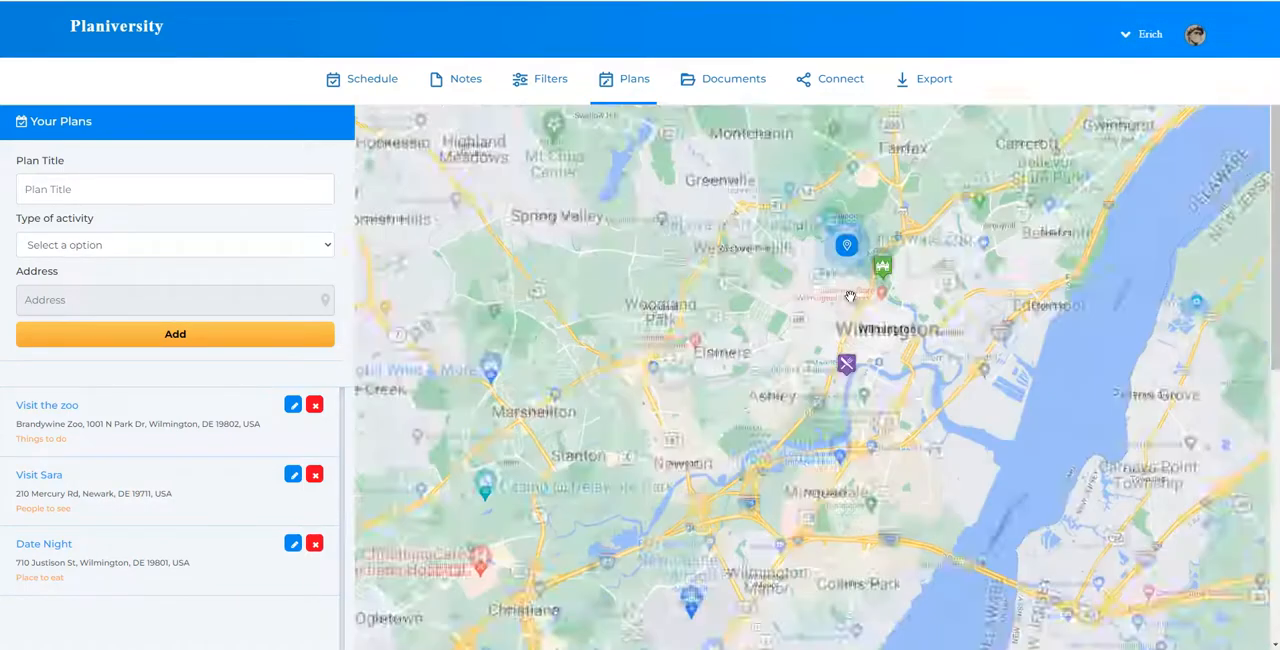
pyautogui.moveTo(862, 342); pyautogui.dragTo(1005, 322)
pyautogui.scroll(-2, 1005, 322)
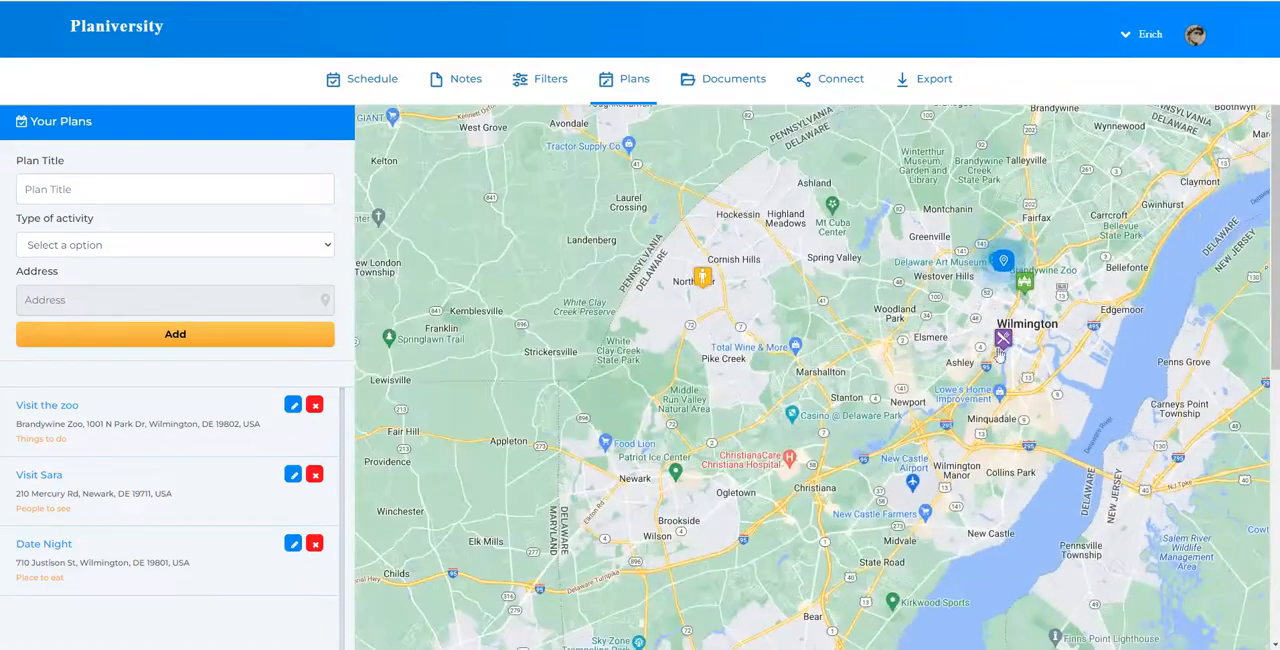
pyautogui.scroll(5, 714, 289)
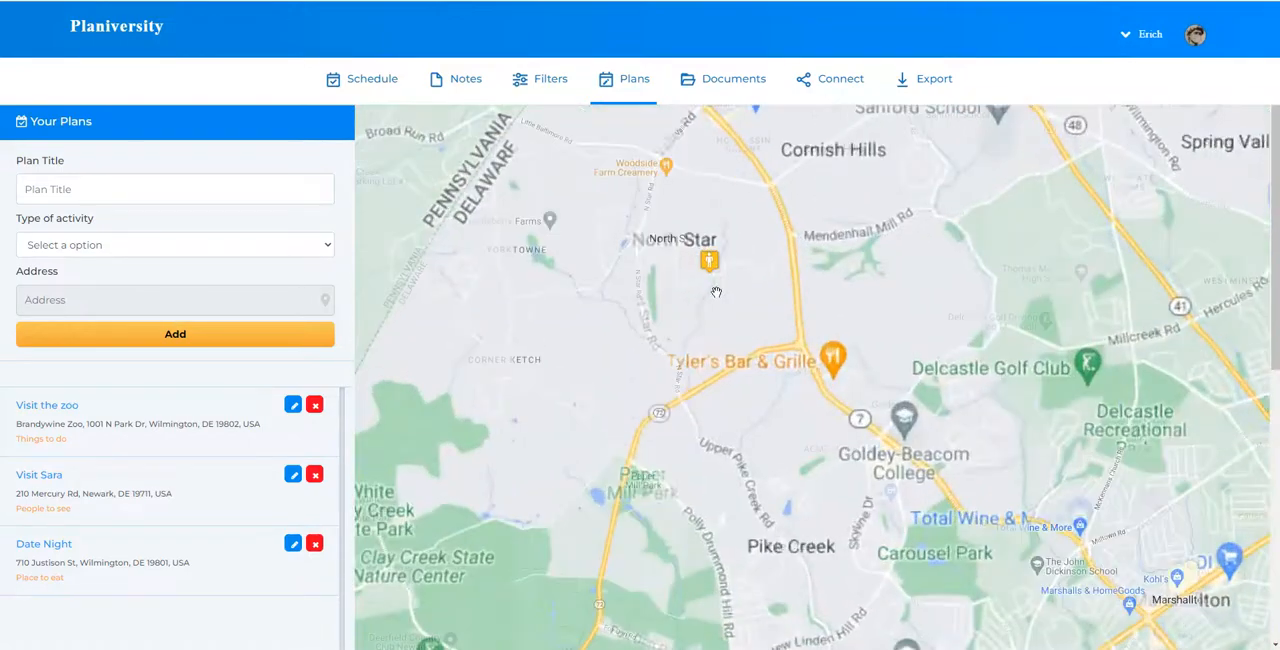
pyautogui.moveTo(714, 289); pyautogui.dragTo(764, 338)
pyautogui.scroll(4, 755, 320)
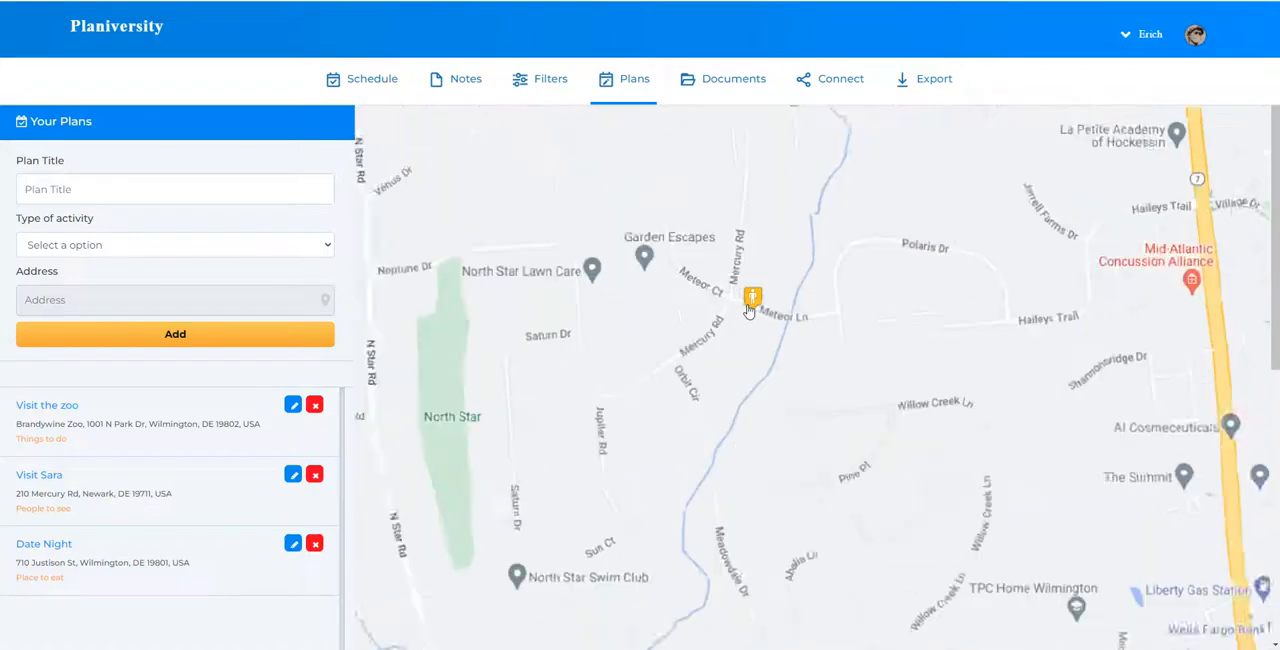
pyautogui.scroll(-2, 755, 320)
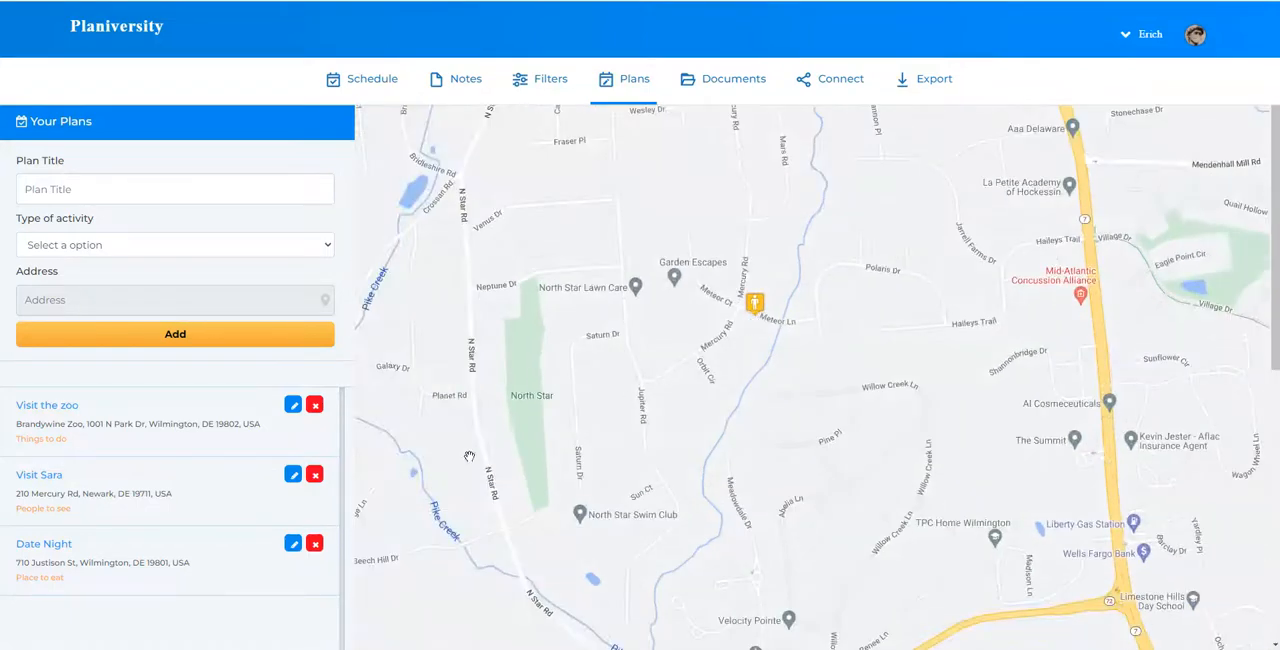
pyautogui.scroll(2, 745, 328)
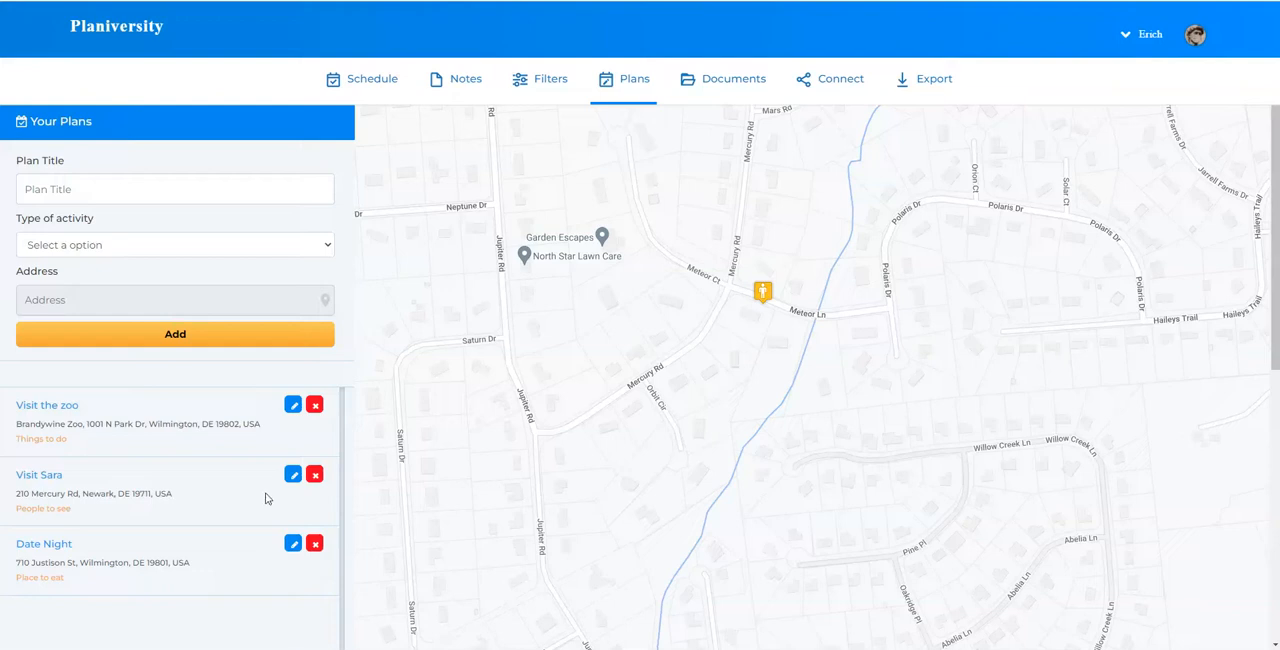
# Open the People to see plan for editing and move its map marker north along Mercury Rd, between Meteor Ct and Mars Rd
pyautogui.click(293, 478)
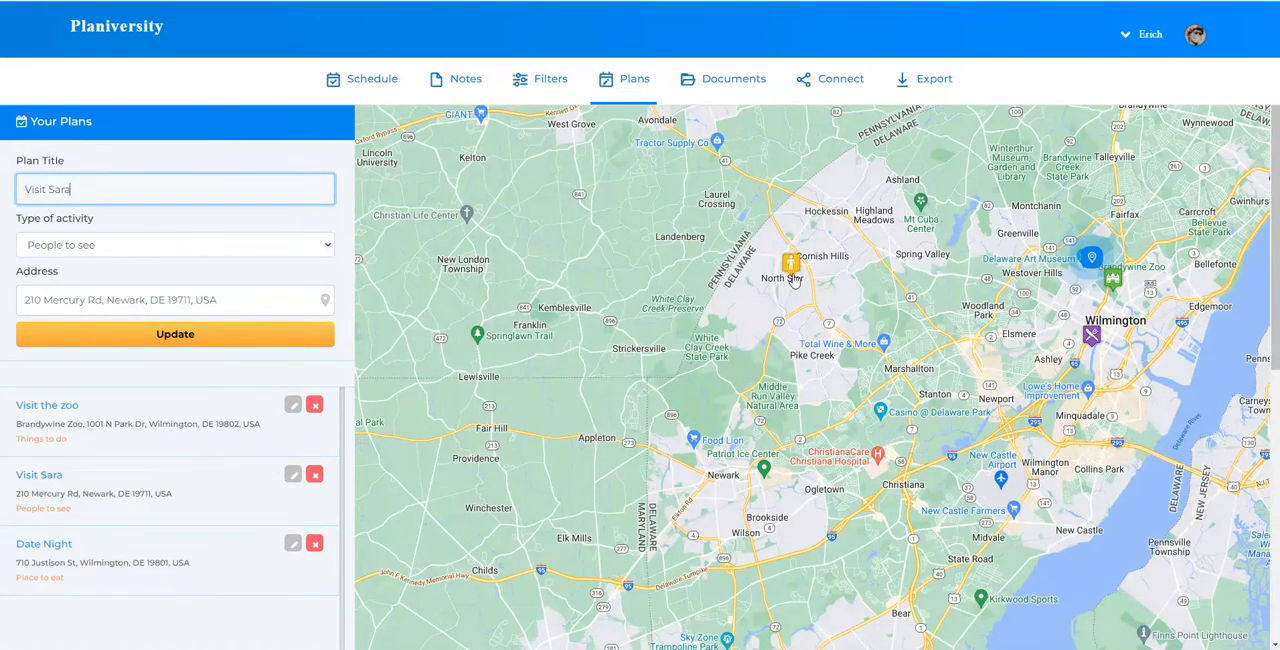
pyautogui.scroll(5, 793, 279)
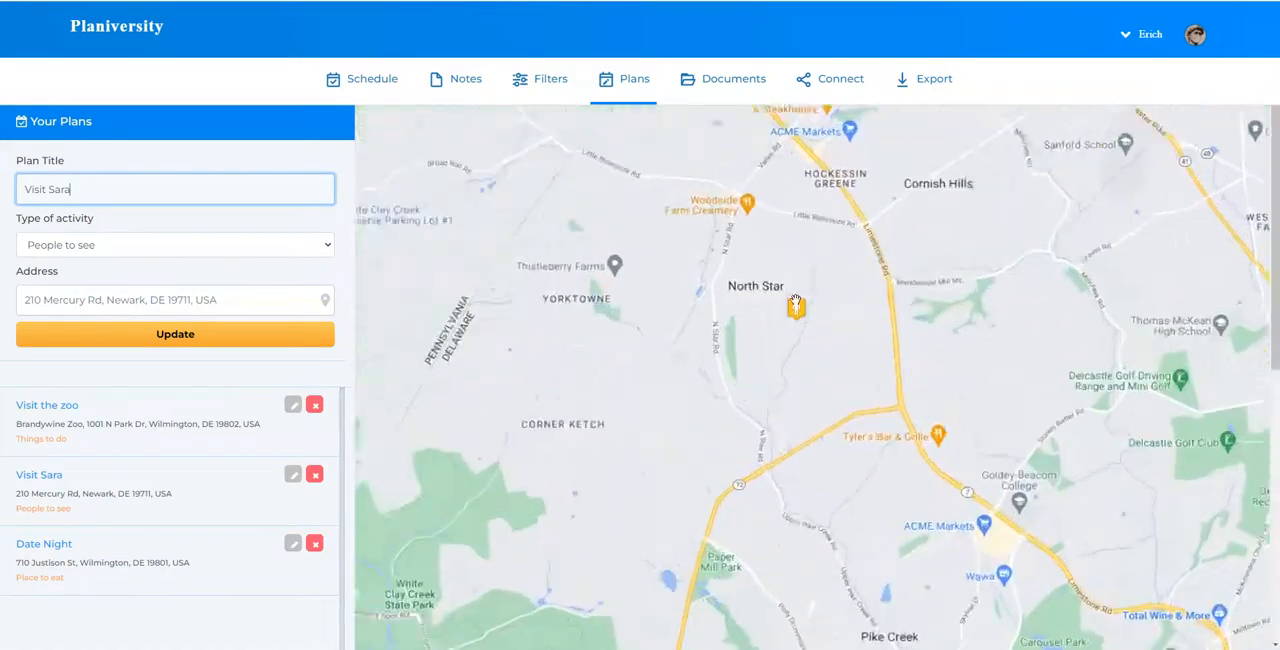
pyautogui.scroll(3, 797, 320)
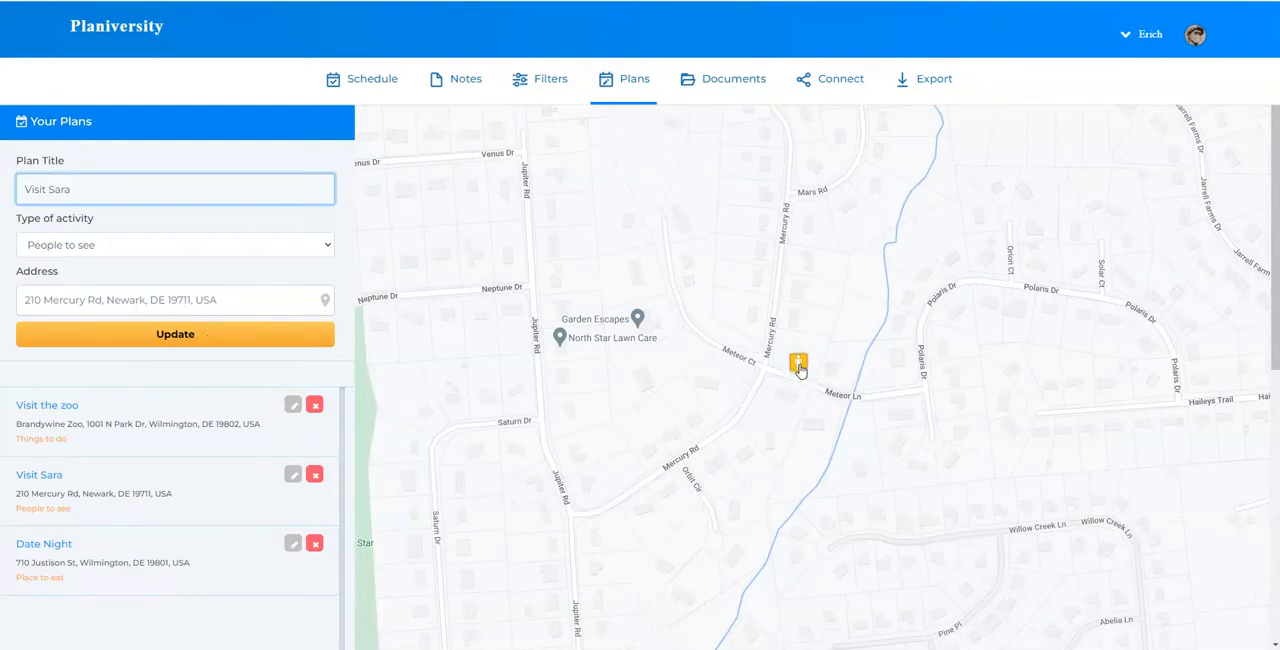
pyautogui.moveTo(800, 372); pyautogui.dragTo(771, 260)
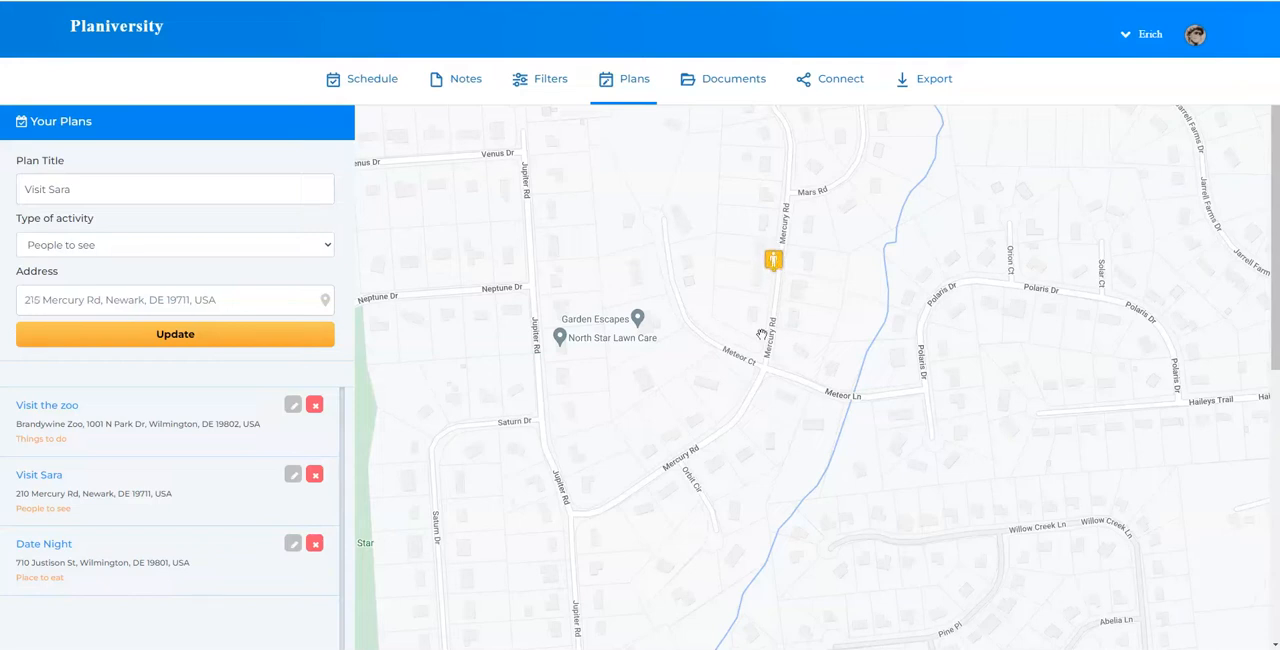
# Save the People to see plan with its relocated marker on Mercury Rd
pyautogui.click(226, 338)
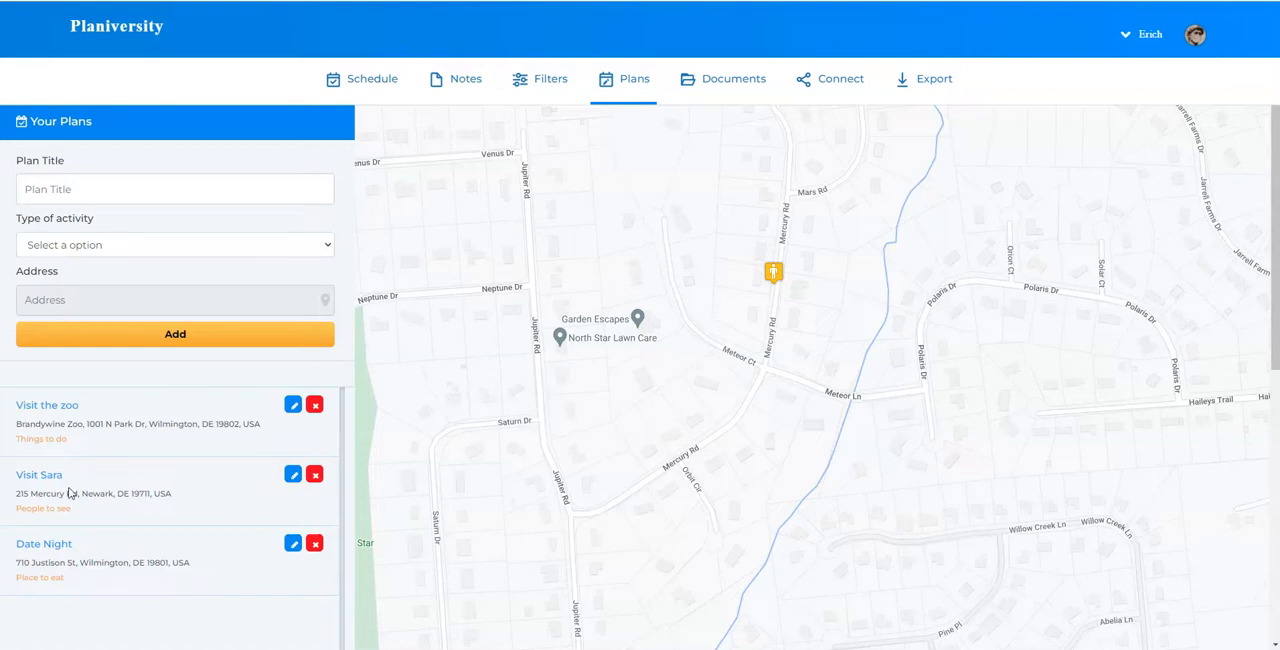
# Reopen the People to see plan, move its map marker southwest to Jupiter Rd near Saturn Dr, and update the plan
pyautogui.click(291, 478)
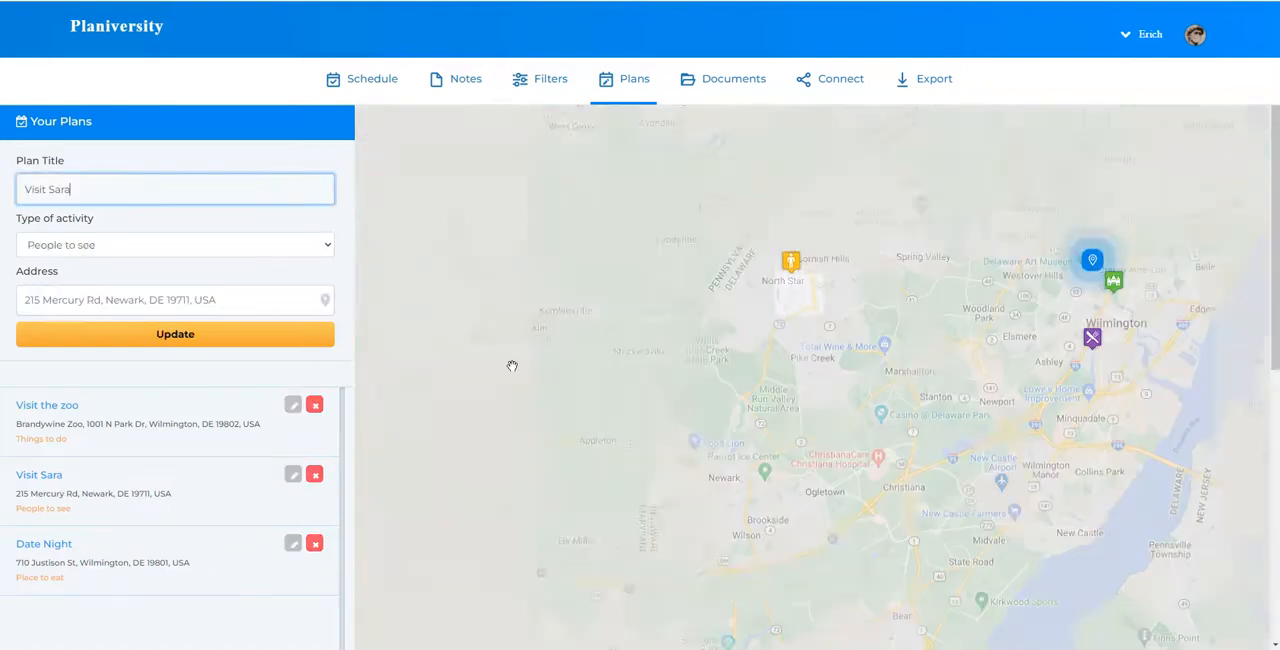
pyautogui.scroll(5, 793, 285)
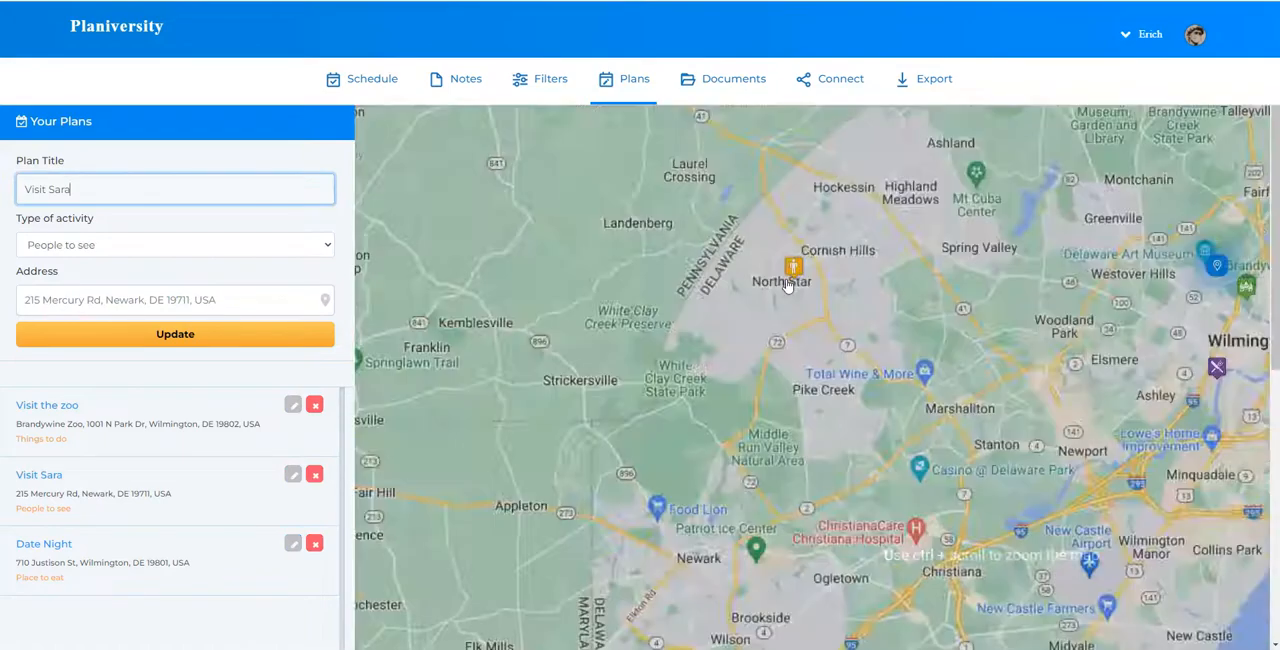
pyautogui.scroll(4, 786, 335)
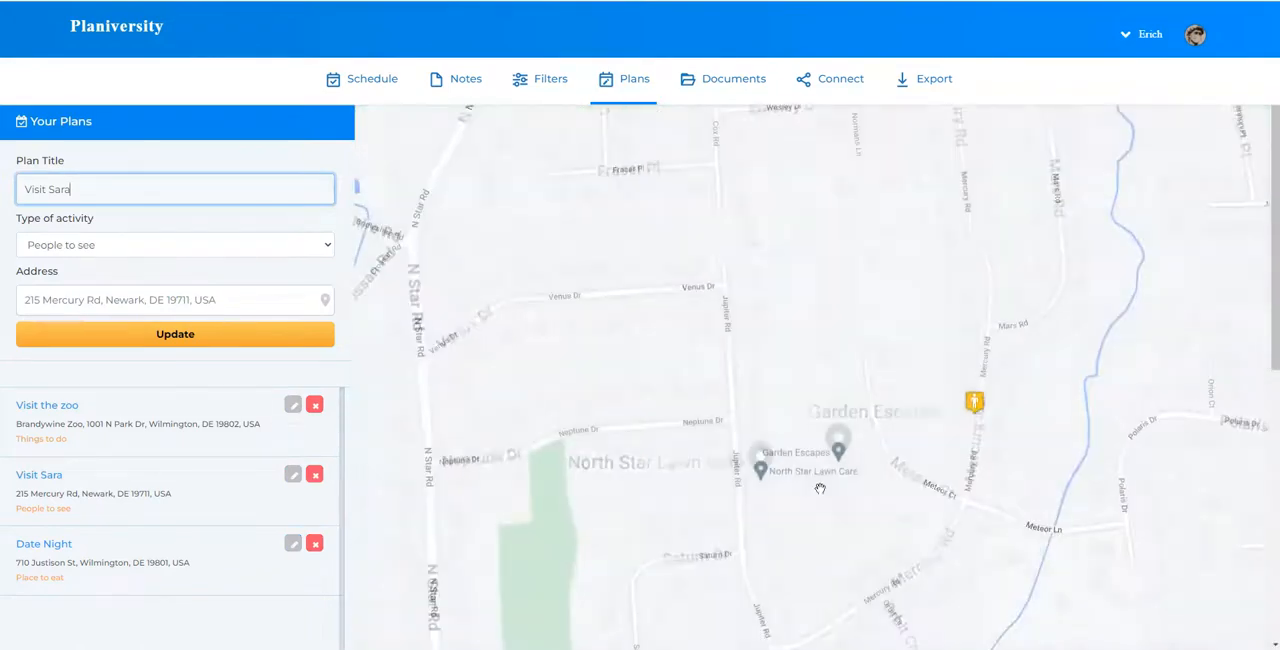
pyautogui.scroll(2, 790, 315)
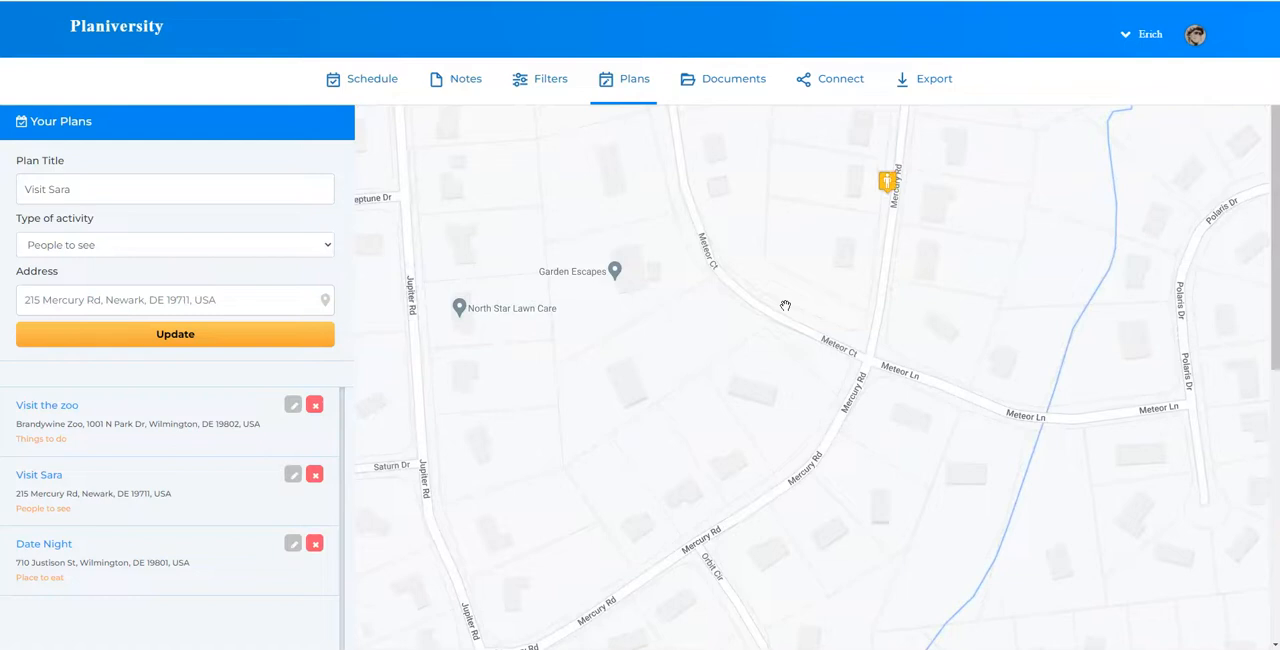
pyautogui.moveTo(788, 357); pyautogui.dragTo(841, 226)
pyautogui.scroll(-1, 894, 216)
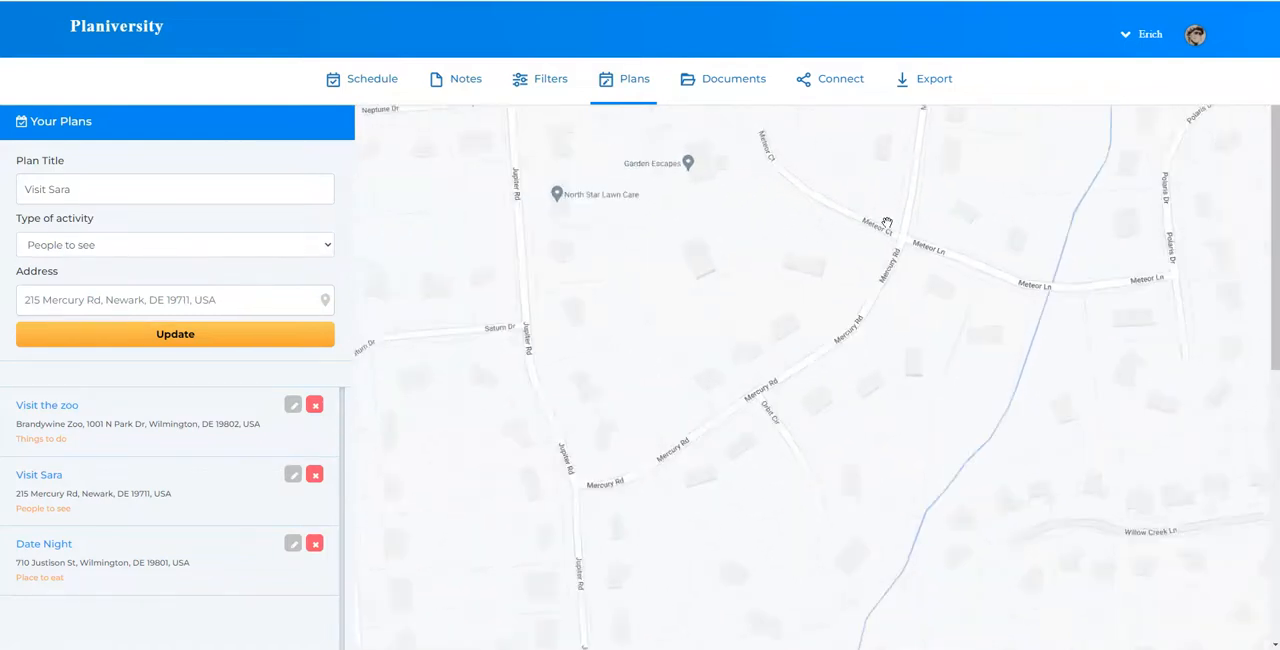
pyautogui.moveTo(908, 133)
pyautogui.mouseDown()
pyautogui.moveTo(777, 213)
pyautogui.moveTo(700, 304)
pyautogui.mouseUp()
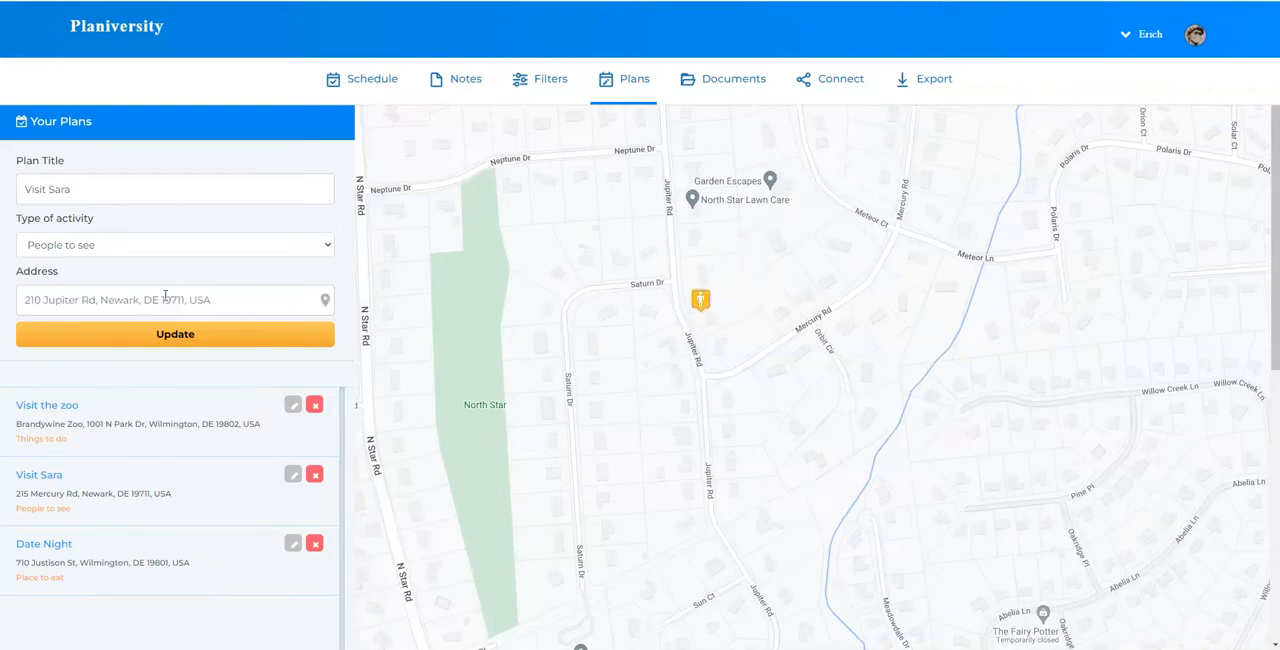
pyautogui.click(163, 334)
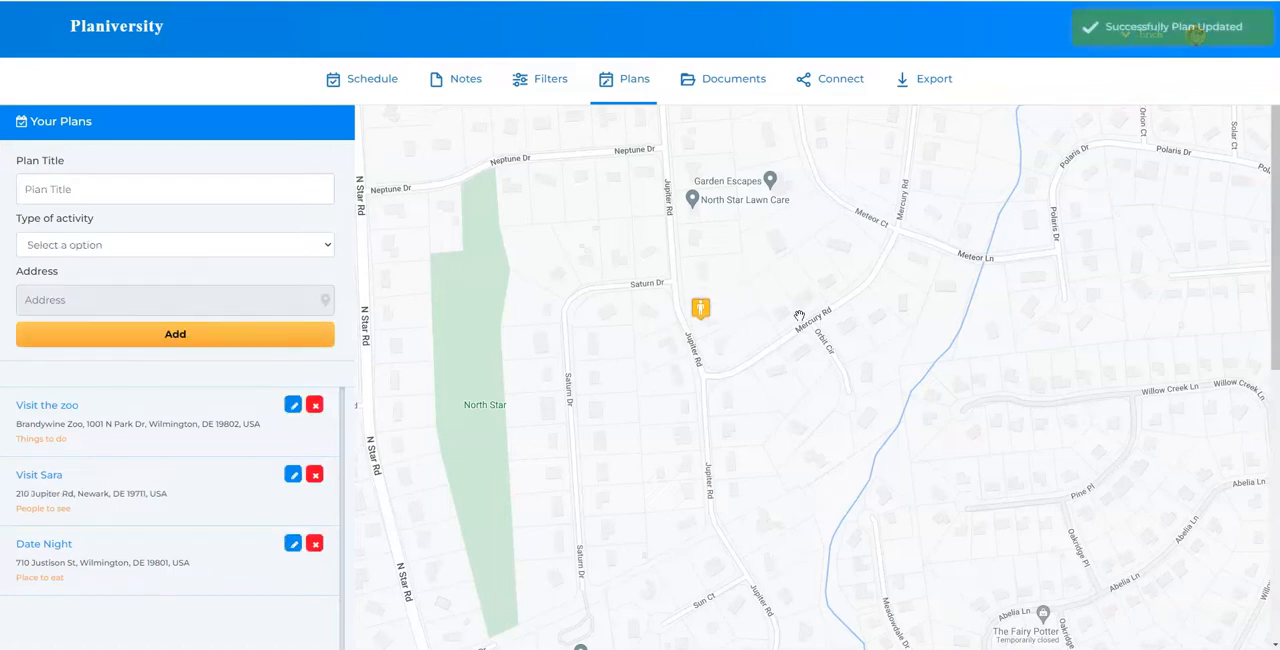
# Examine the plan markers between North Star and Wilmington, and the area around the University of Delaware in Newark
pyautogui.scroll(-4, 799, 317)
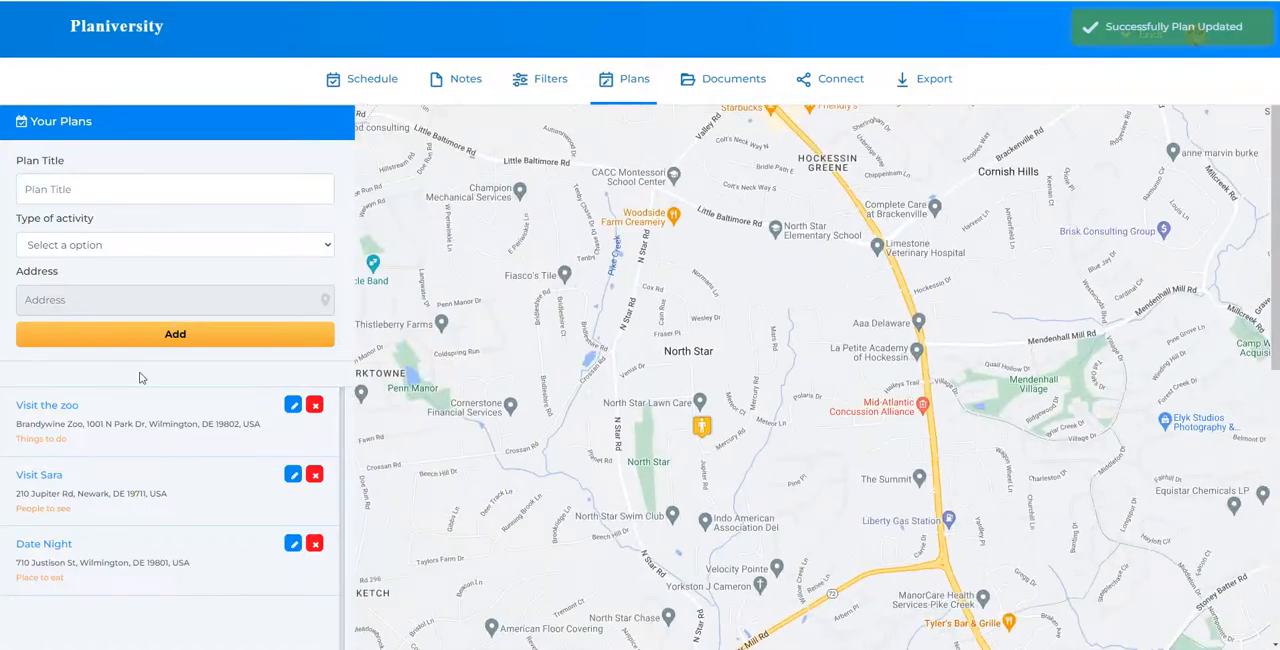
pyautogui.scroll(-5, 819, 296)
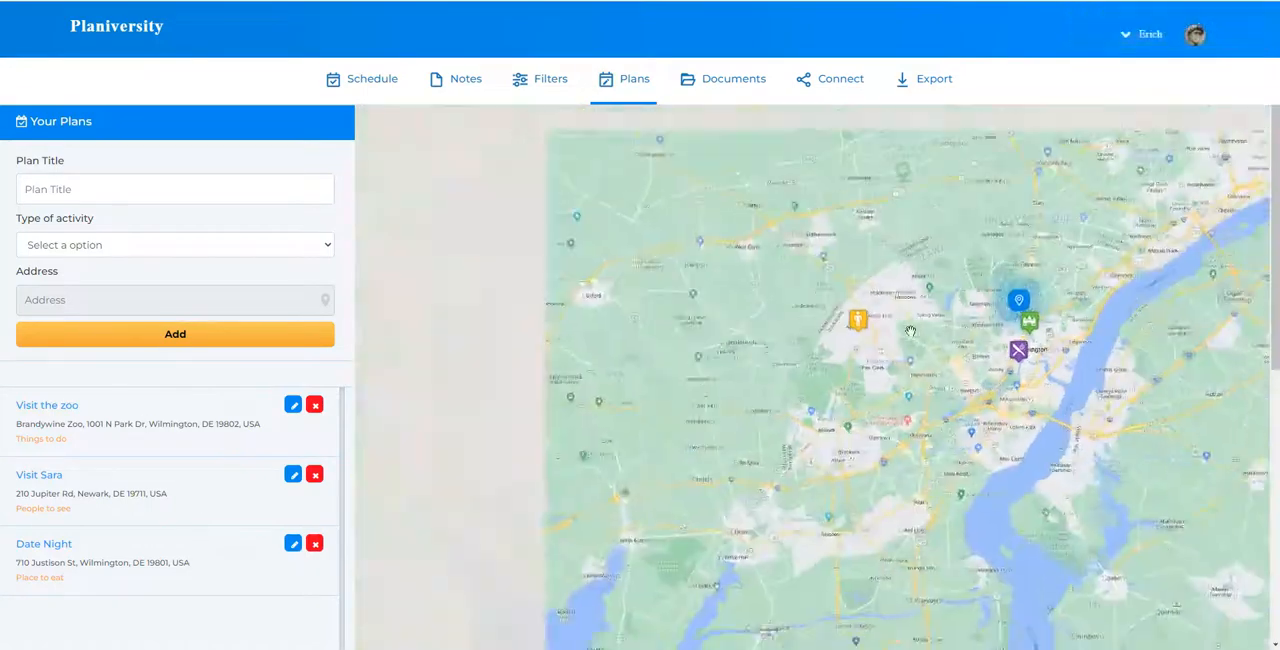
pyautogui.moveTo(910, 330); pyautogui.dragTo(836, 344)
pyautogui.scroll(1, 885, 322)
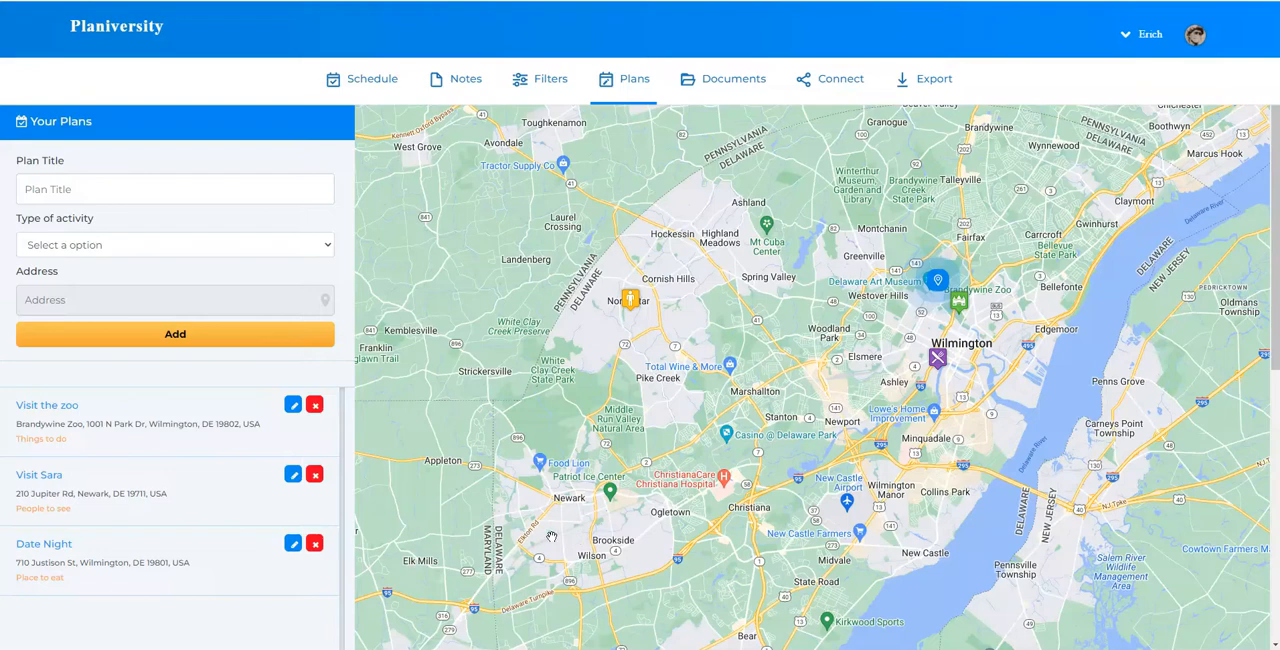
pyautogui.scroll(2, 556, 527)
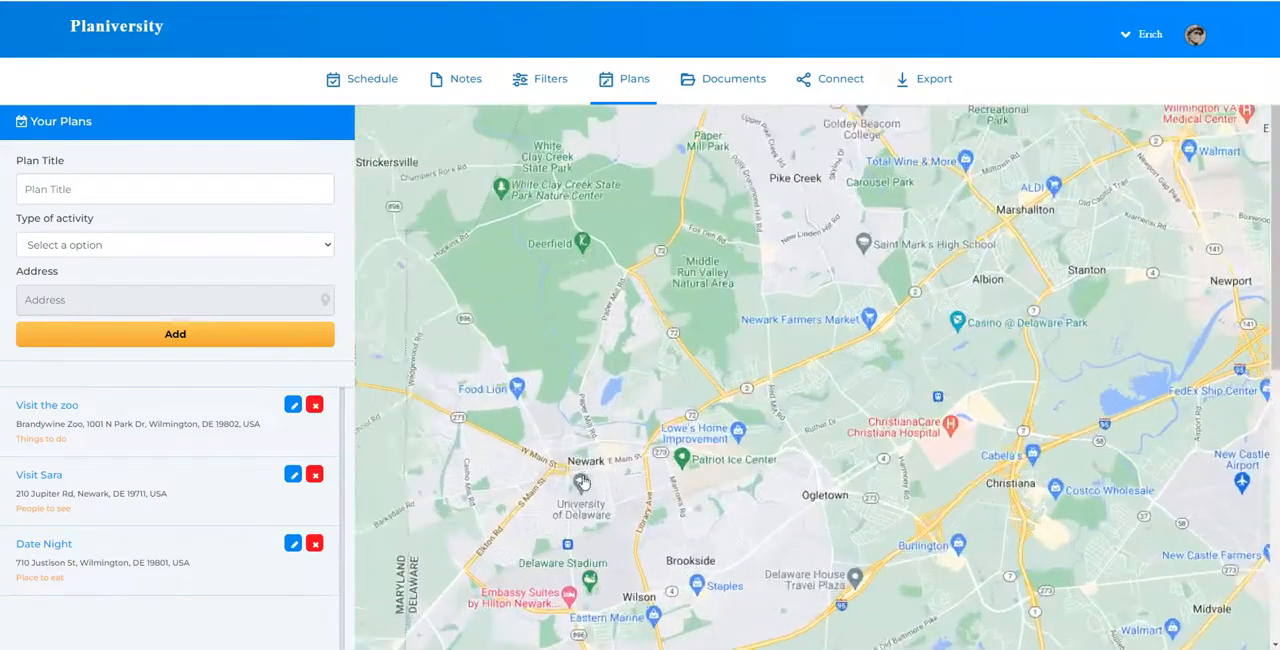
pyautogui.scroll(-1, 628, 510)
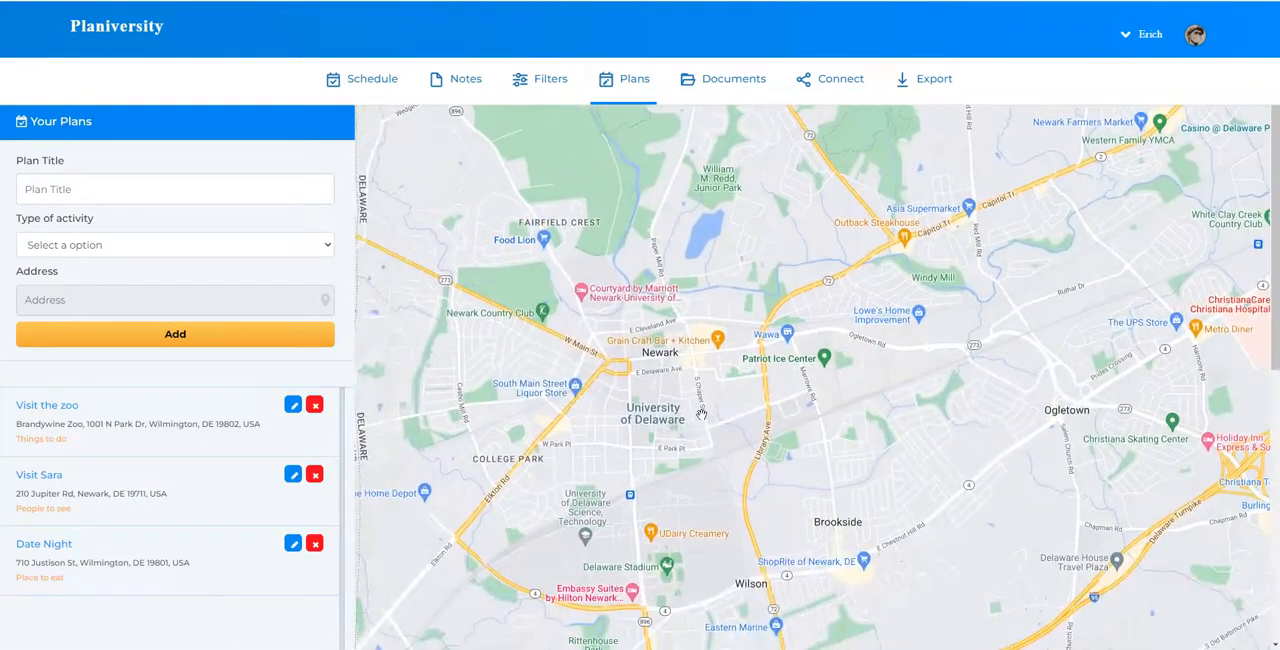
pyautogui.scroll(-1, 660, 424)
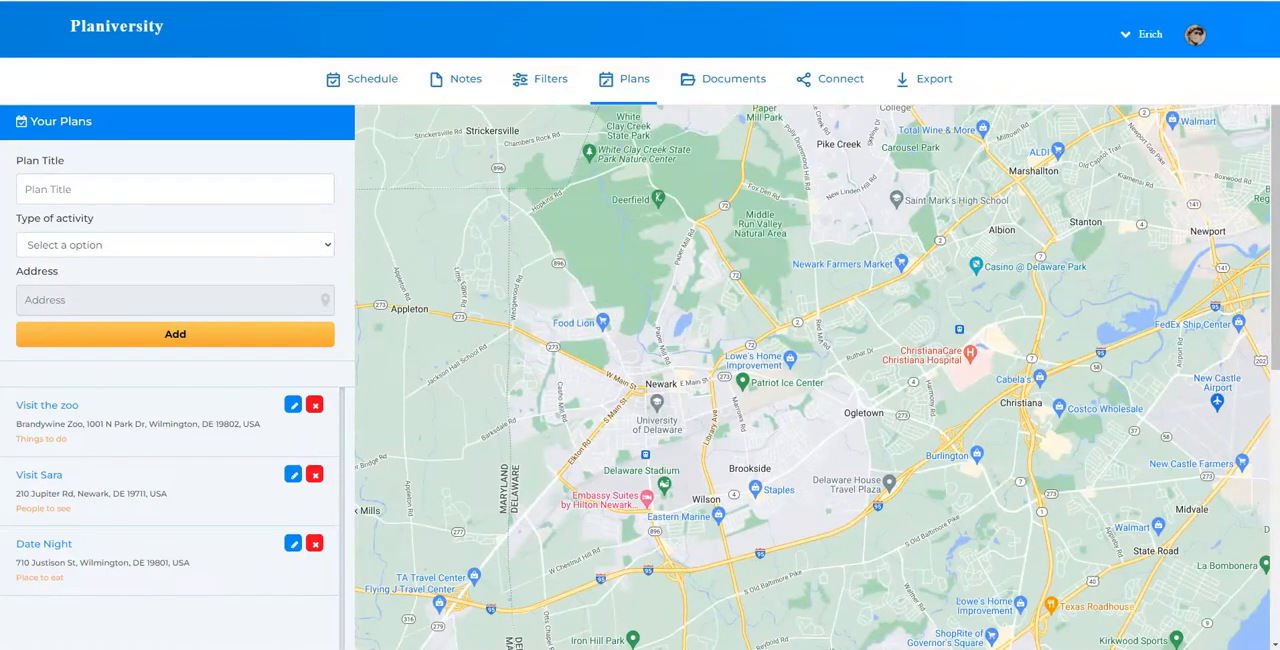
# Title a new plan "University orientation" and set its activity type to Things to do
pyautogui.click(116, 188)
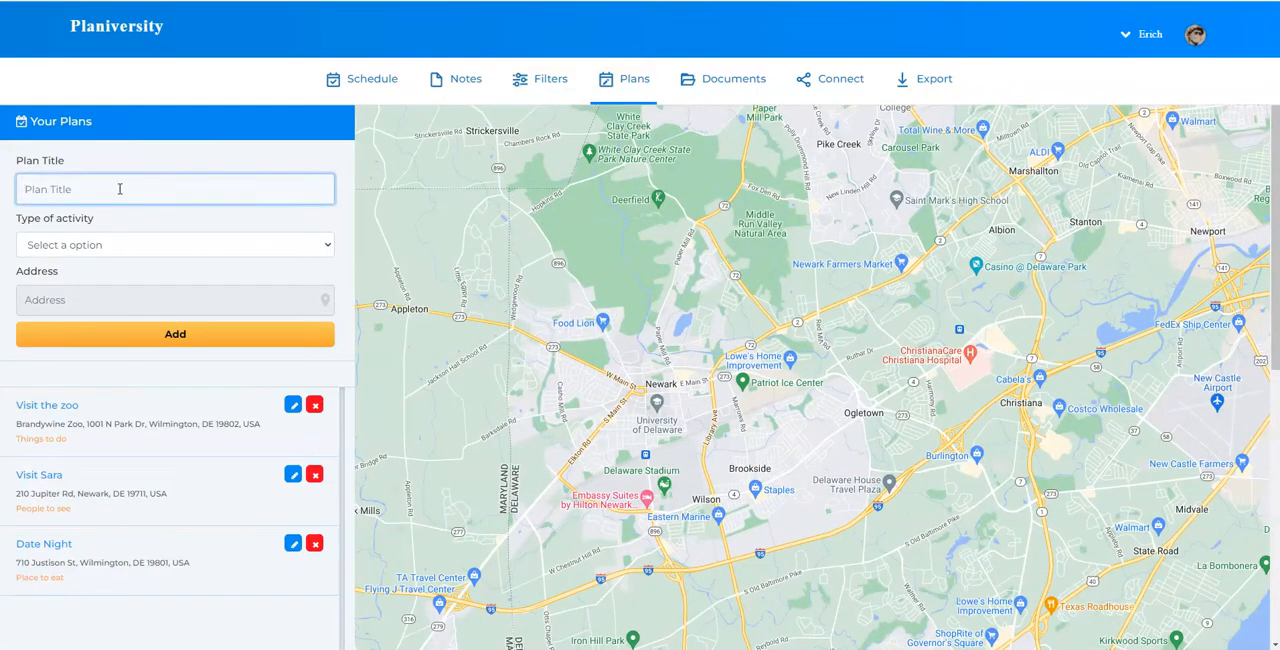
pyautogui.write('University orientation')
pyautogui.click(150, 250)
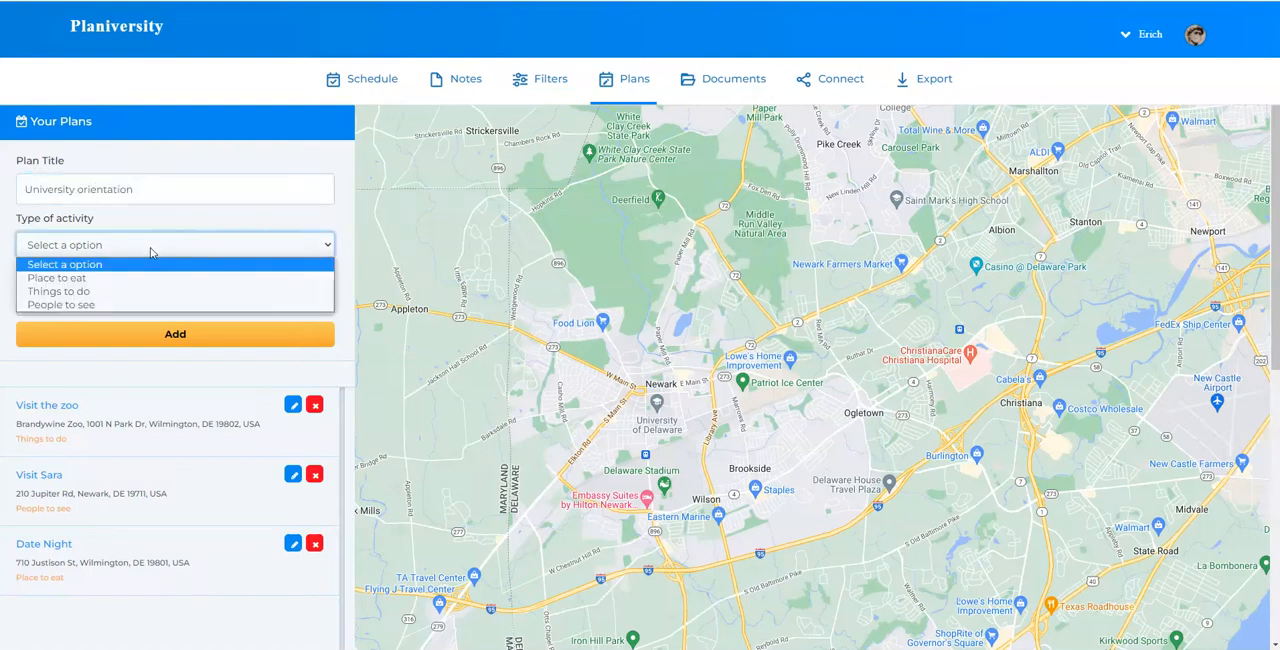
pyautogui.click(114, 291)
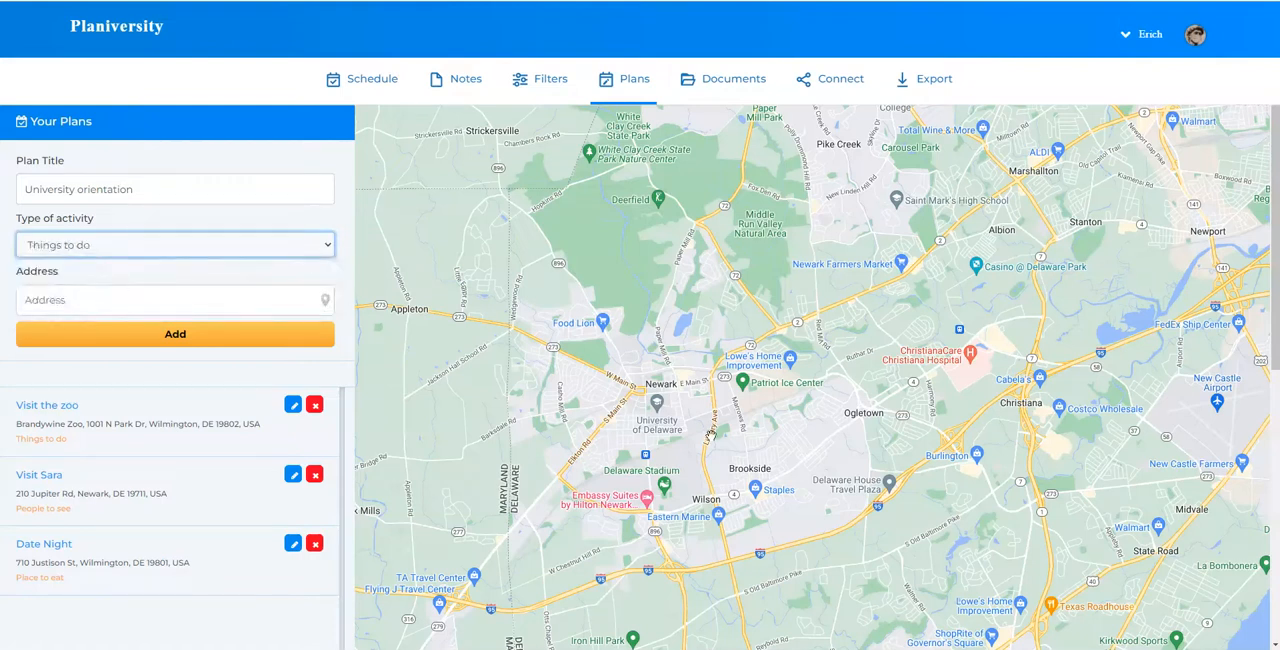
# Place the plan's marker in Newark, move it to the University of Delaware's Student Services Bldg, and add the plan
pyautogui.click(624, 427)
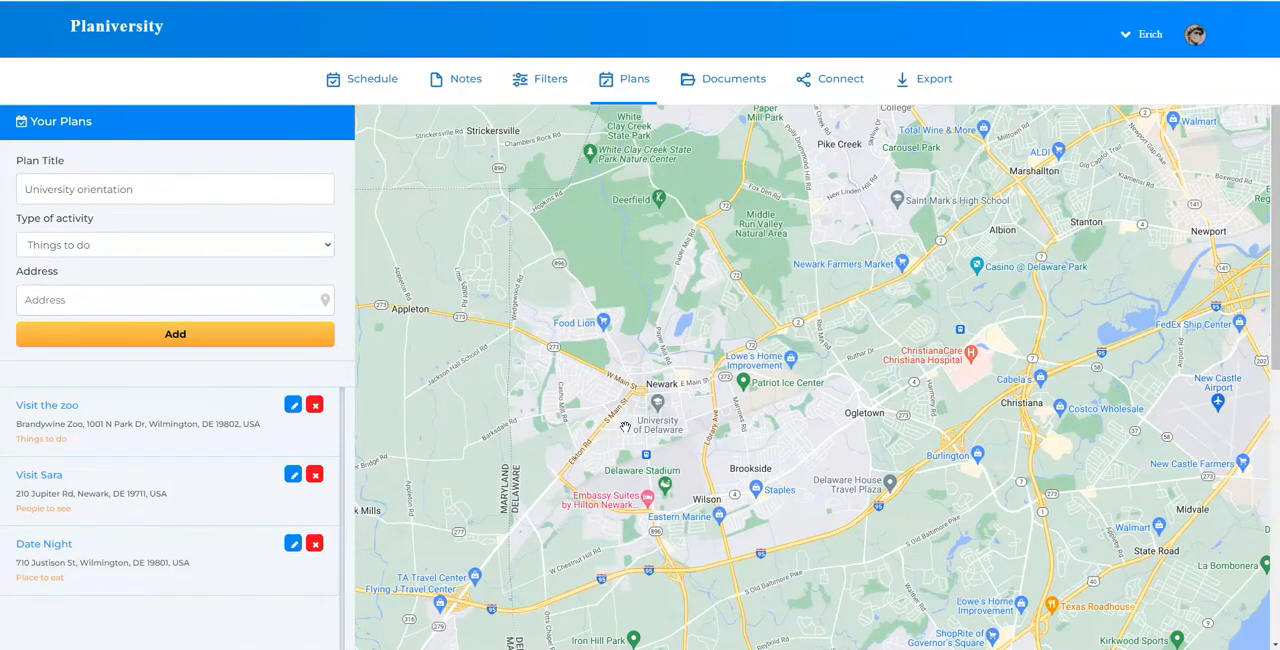
pyautogui.click(624, 427)
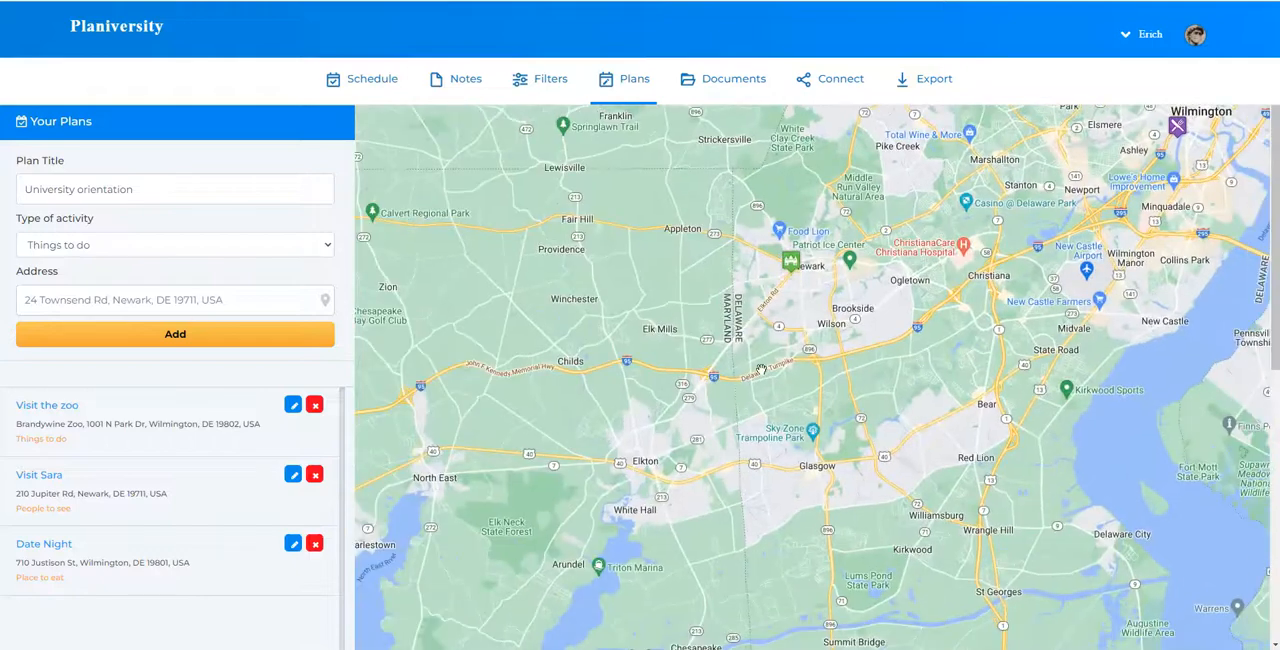
pyautogui.scroll(3, 775, 296)
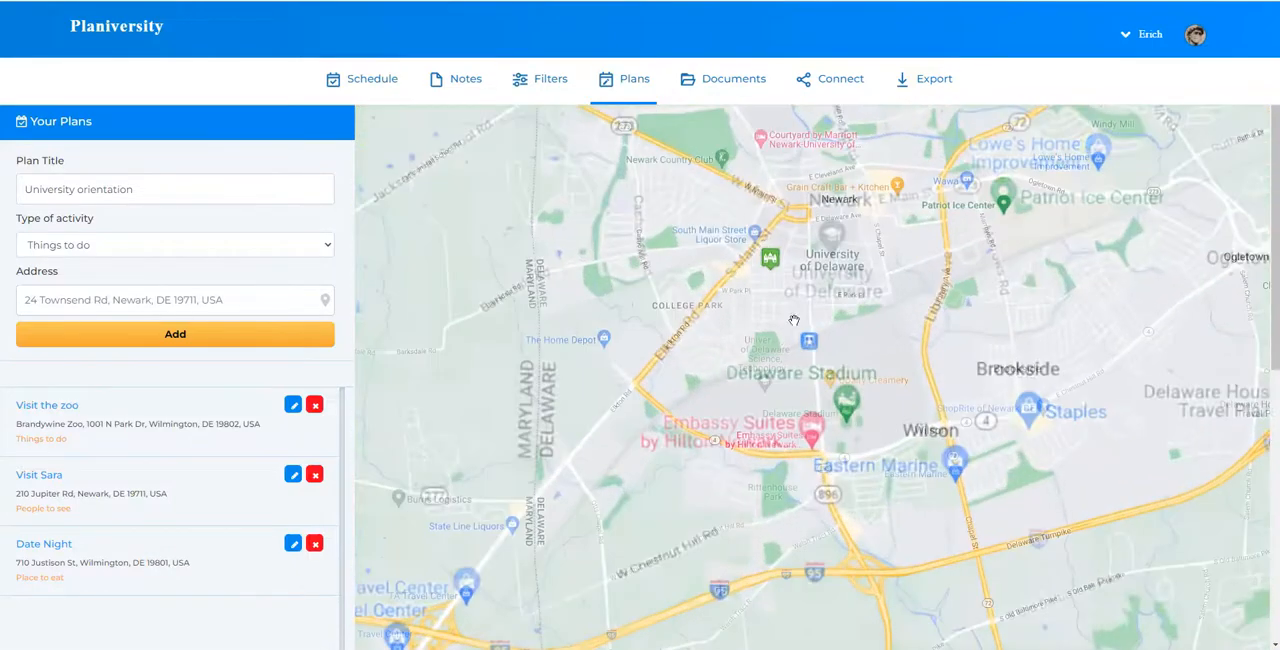
pyautogui.moveTo(711, 350); pyautogui.dragTo(666, 379)
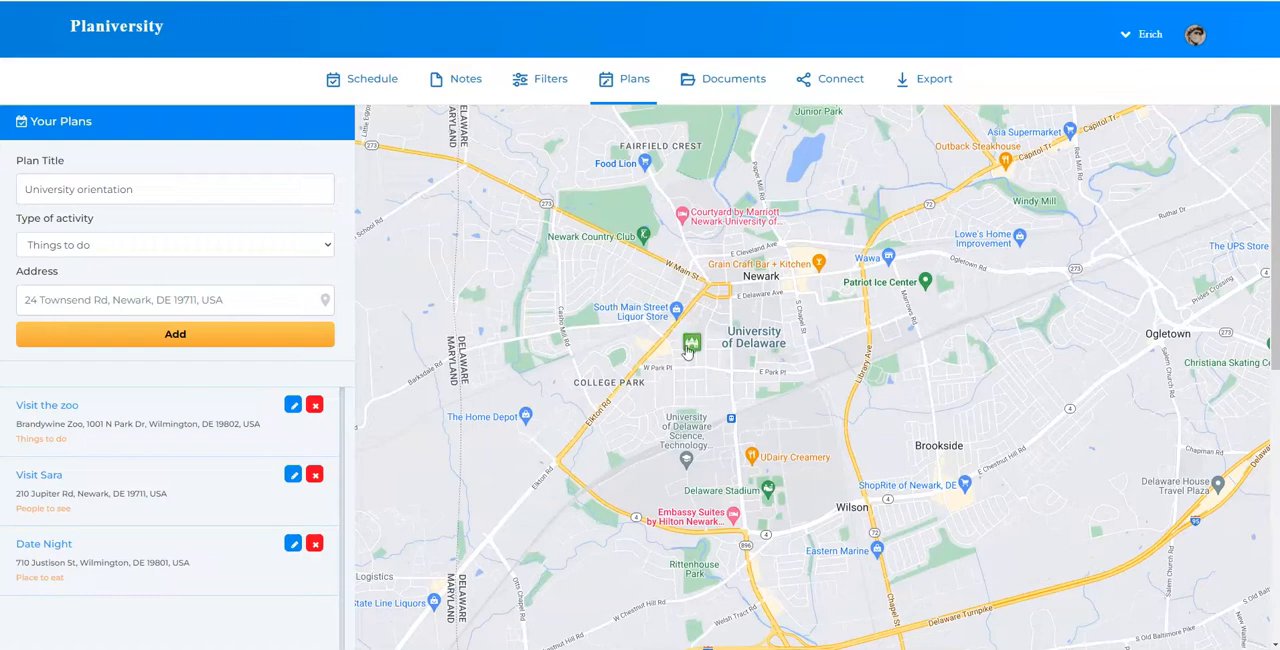
pyautogui.scroll(1, 701, 363)
pyautogui.moveTo(700, 365); pyautogui.dragTo(615, 433)
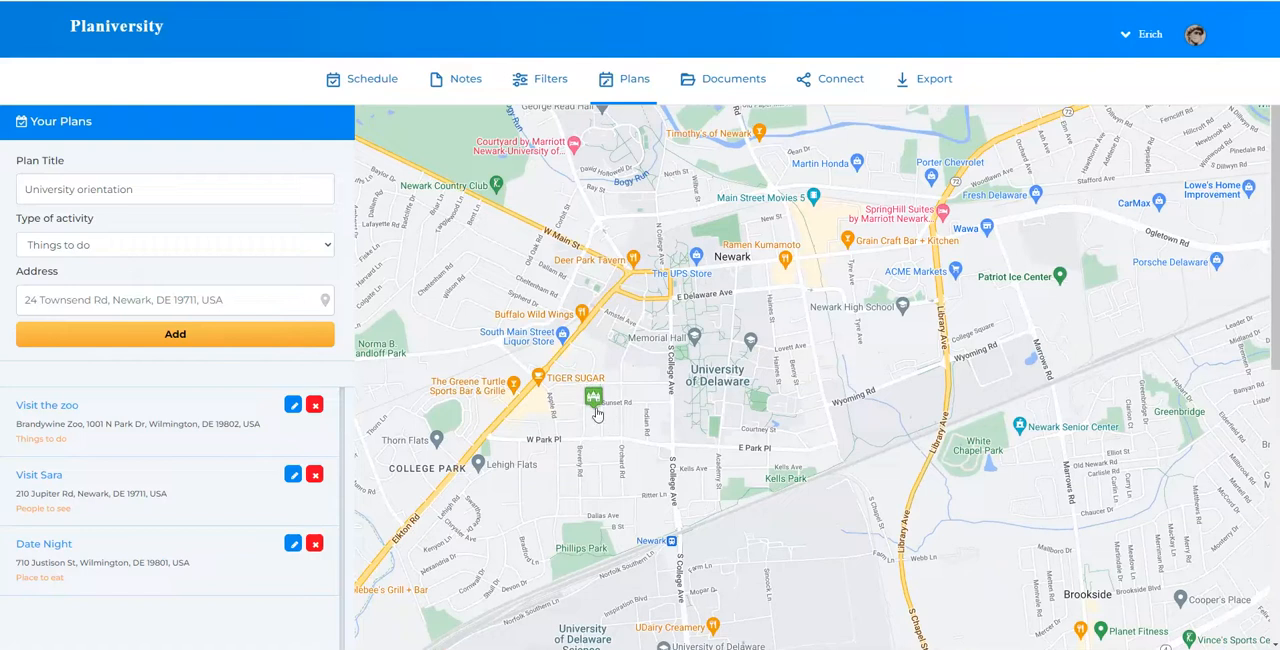
pyautogui.moveTo(594, 403)
pyautogui.mouseDown()
pyautogui.moveTo(731, 266)
pyautogui.moveTo(758, 288)
pyautogui.mouseUp()
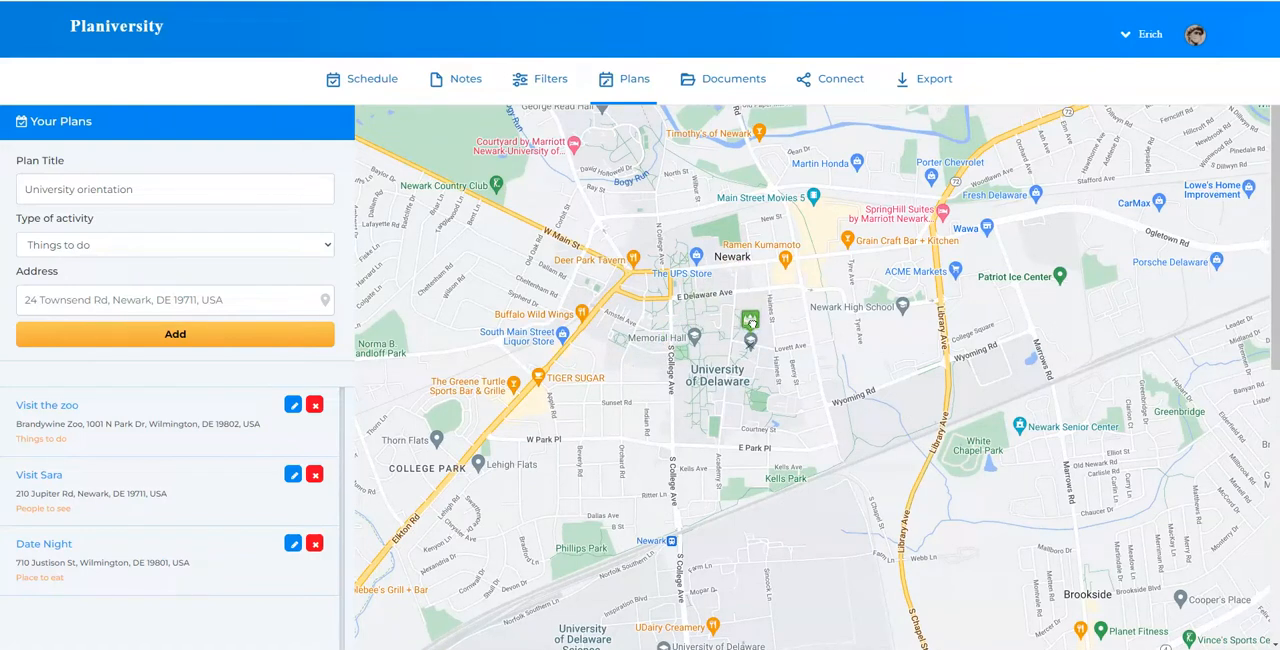
pyautogui.moveTo(751, 321); pyautogui.dragTo(751, 322)
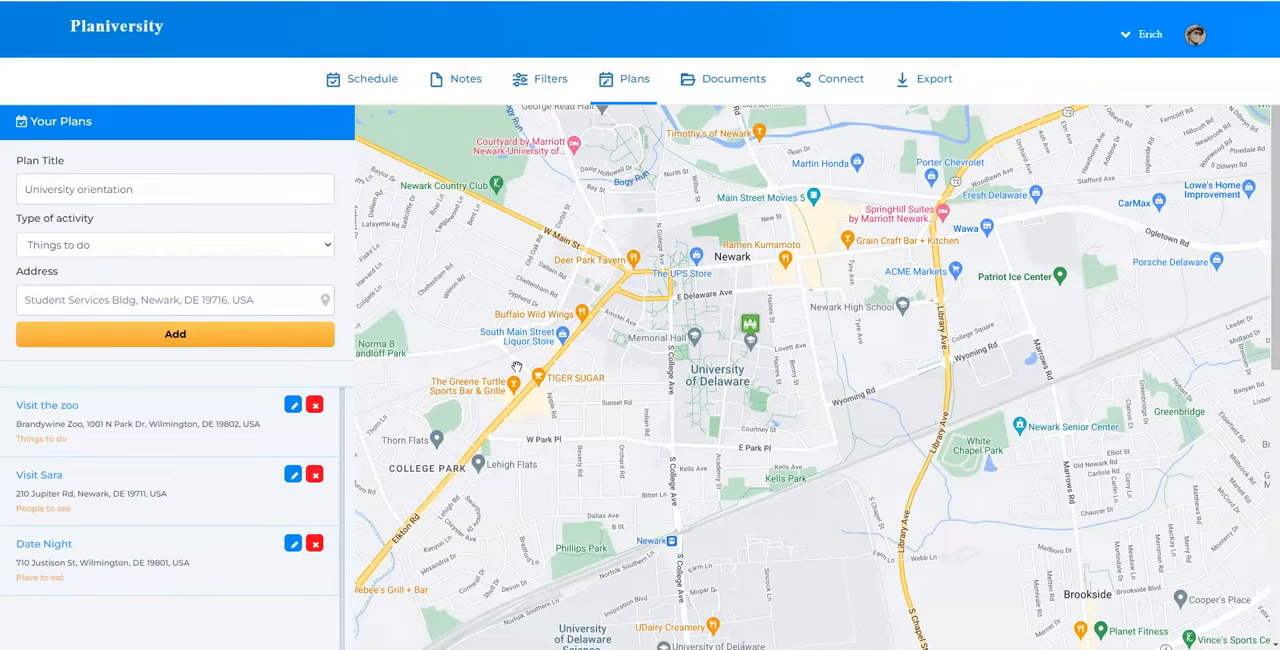
pyautogui.click(256, 340)
# Review the list of added plans and examine their map markers from Newark to Wilmington
pyautogui.scroll(-3, 190, 430)
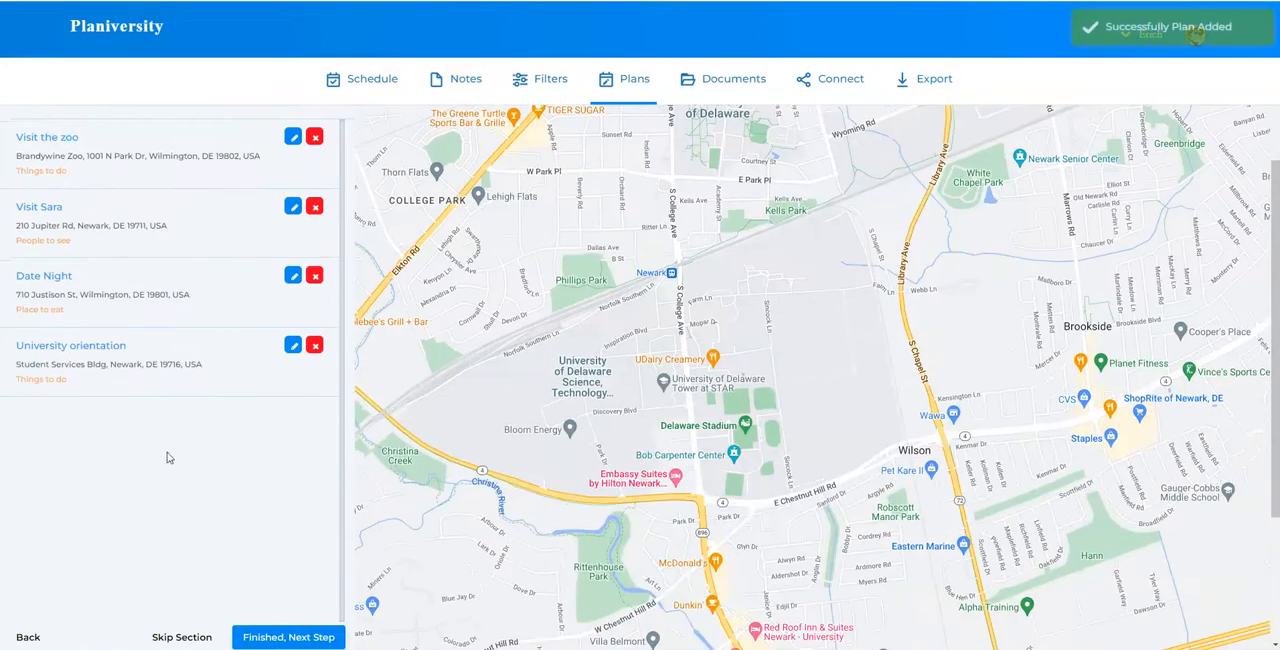
pyautogui.scroll(3, 174, 346)
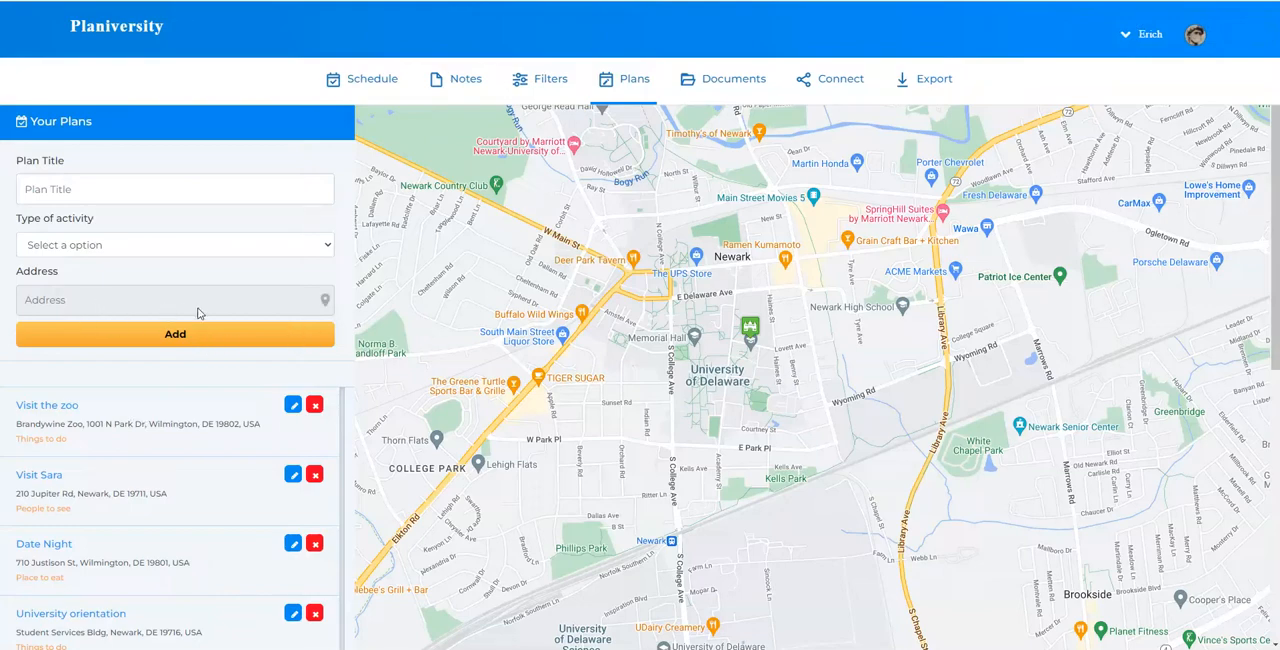
pyautogui.scroll(-5, 872, 318)
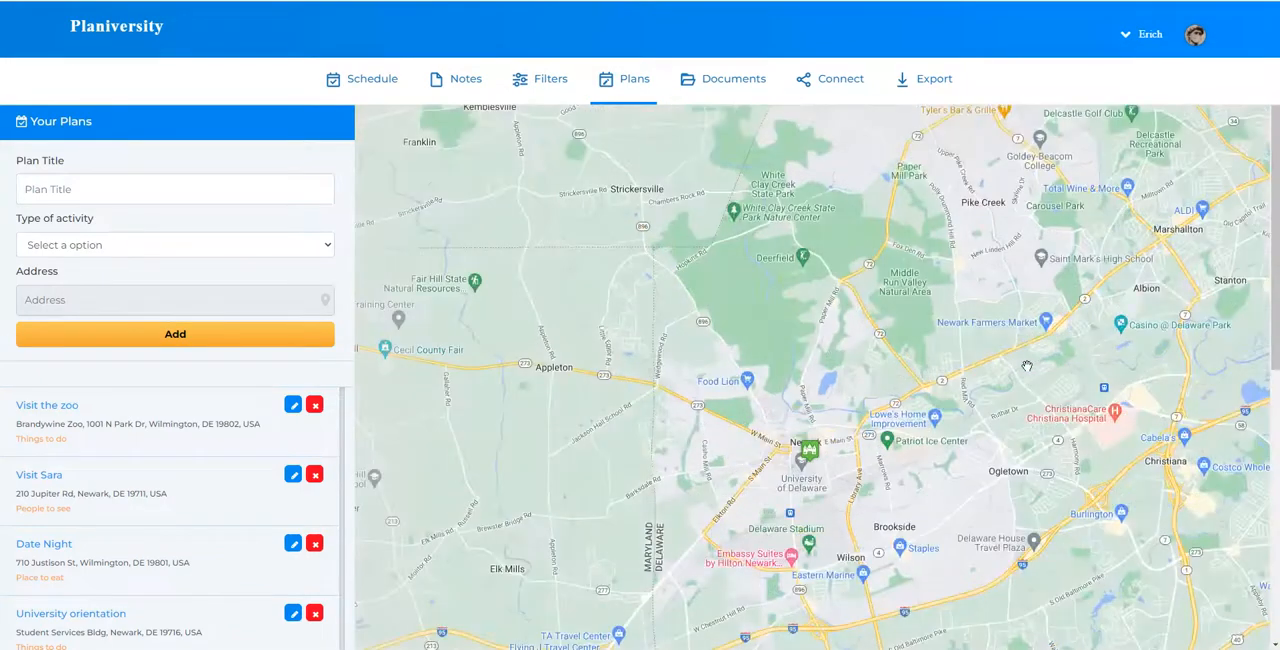
pyautogui.moveTo(1026, 366); pyautogui.dragTo(458, 436)
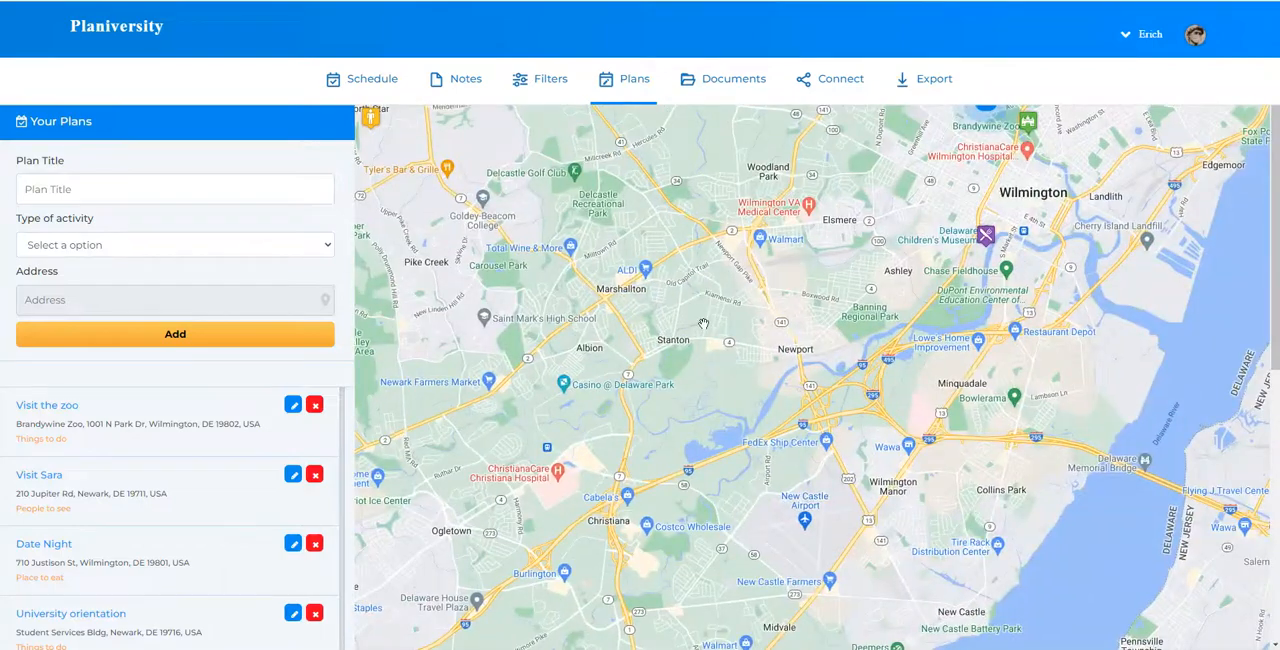
pyautogui.scroll(-1, 704, 323)
pyautogui.moveTo(852, 284); pyautogui.dragTo(937, 466)
pyautogui.scroll(1, 763, 379)
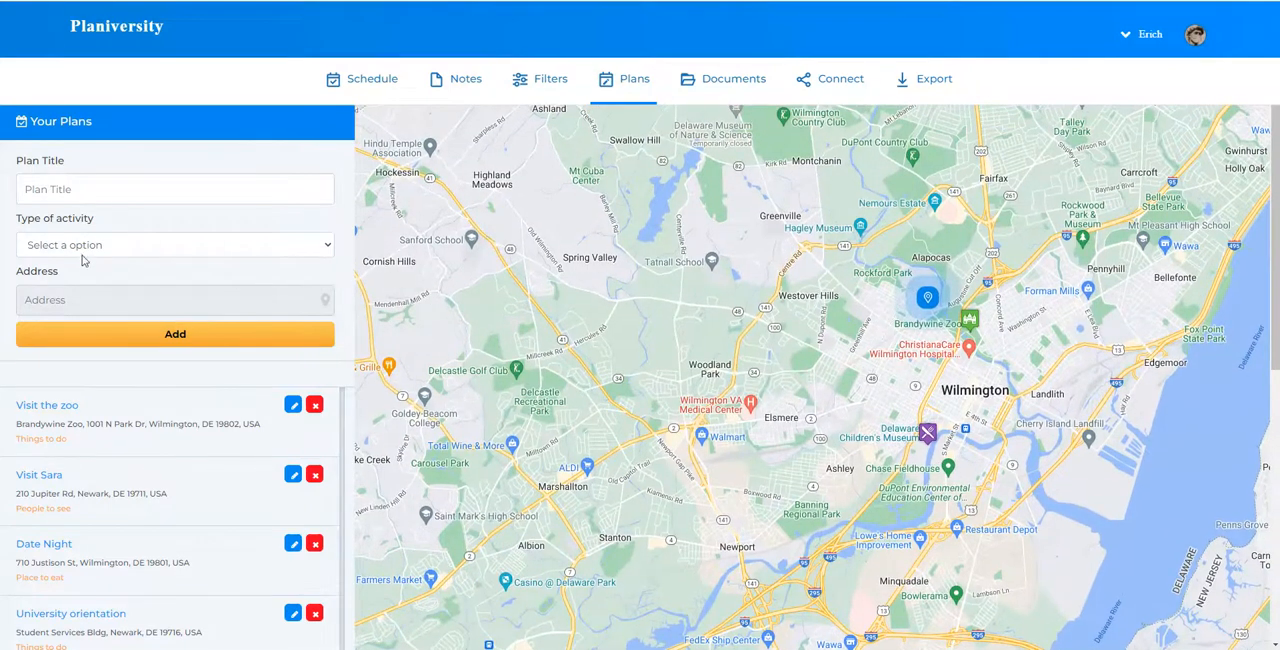
# Title another plan "Food" and set its activity type to Place to eat
pyautogui.click(107, 193)
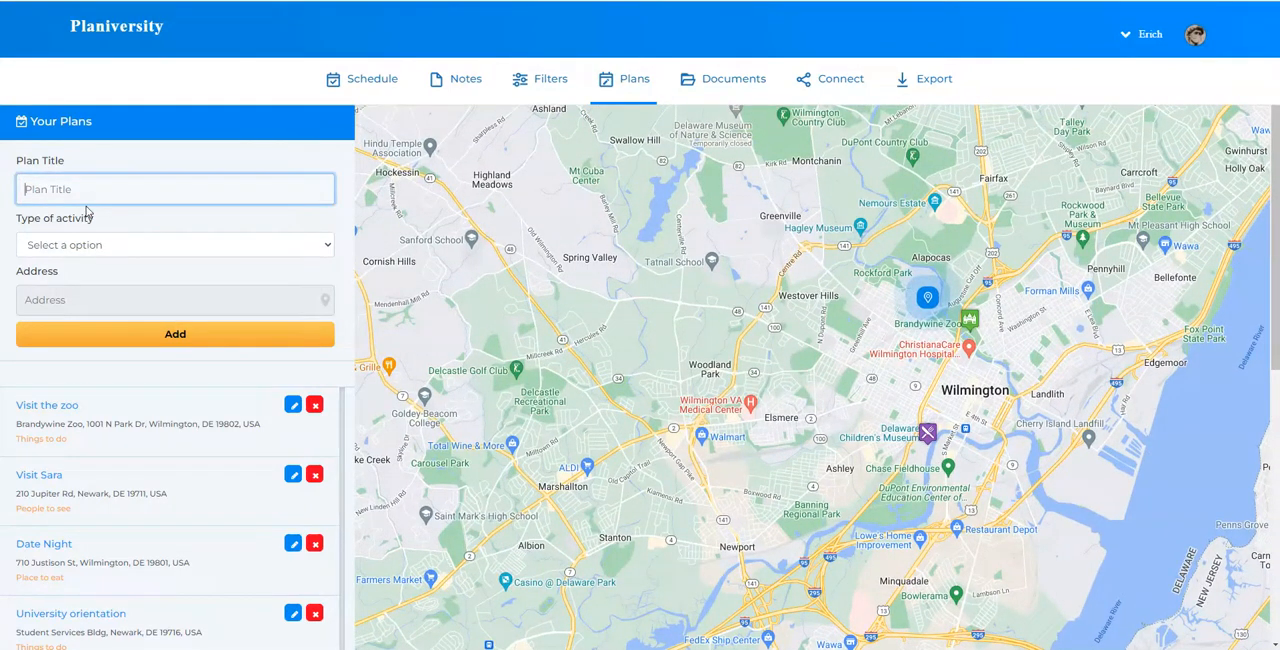
pyautogui.write('Food')
pyautogui.click(60, 250)
pyautogui.click(83, 277)
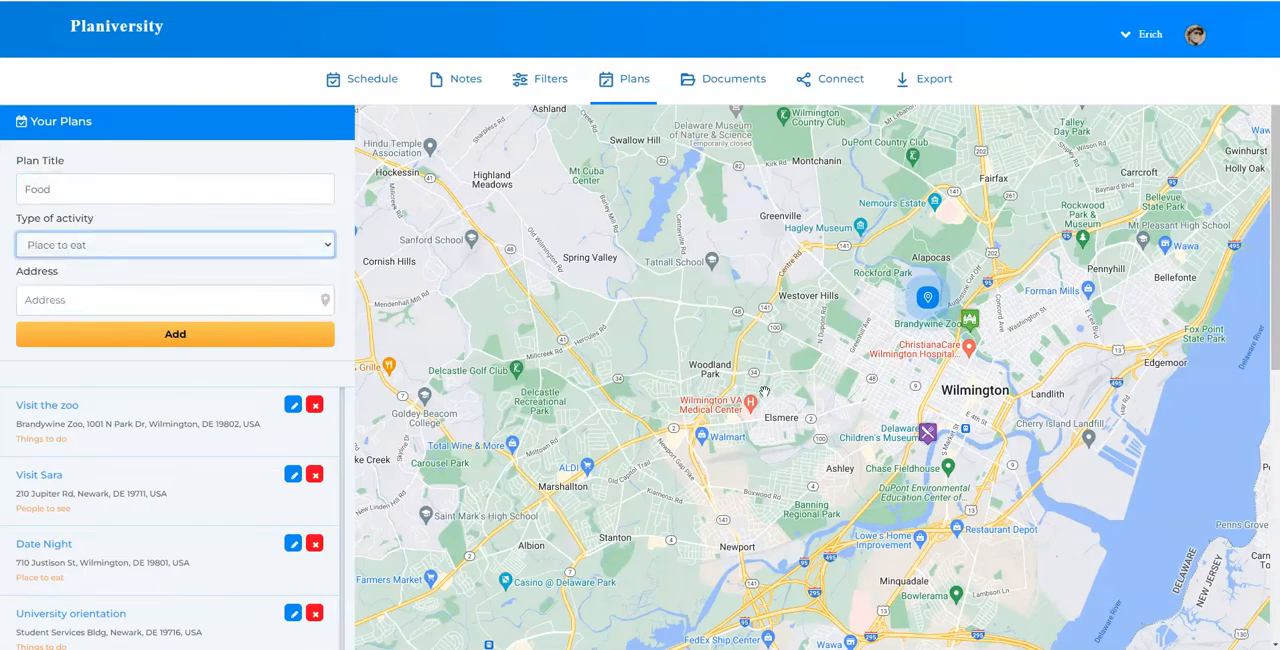
# Place the Food plan's marker in Wilmington, move it to Lancaster Ave beside China House Express, and add the plan
pyautogui.click(899, 407)
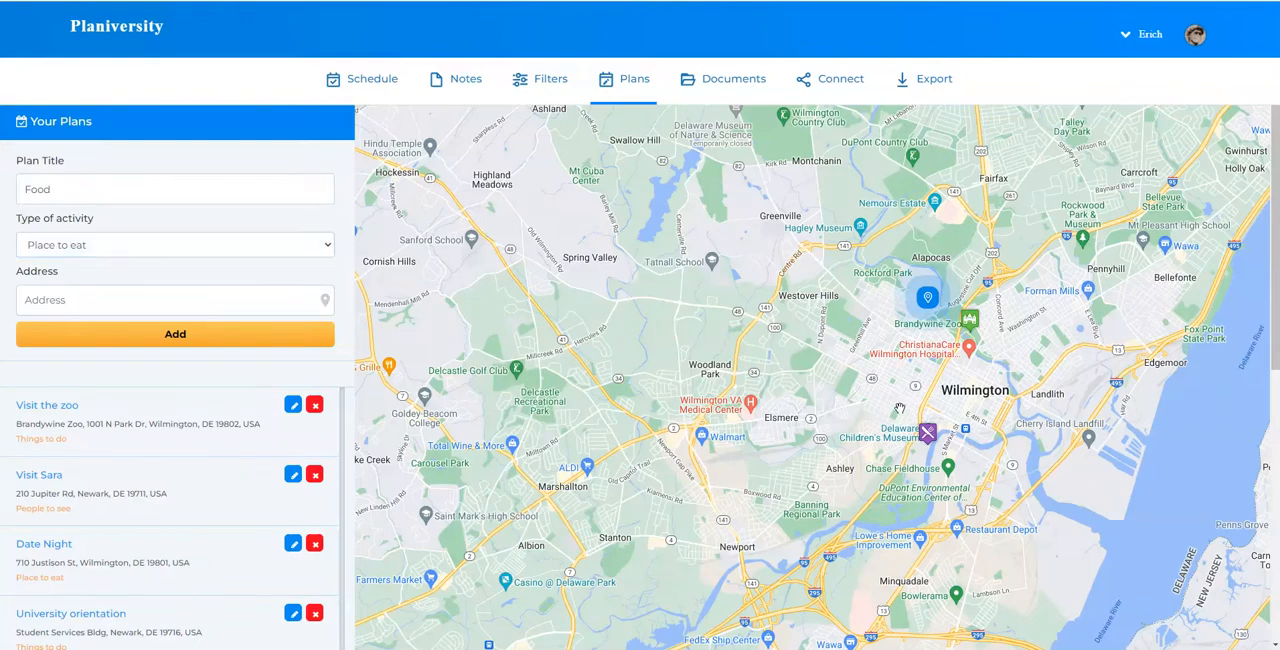
pyautogui.scroll(3, 790, 266)
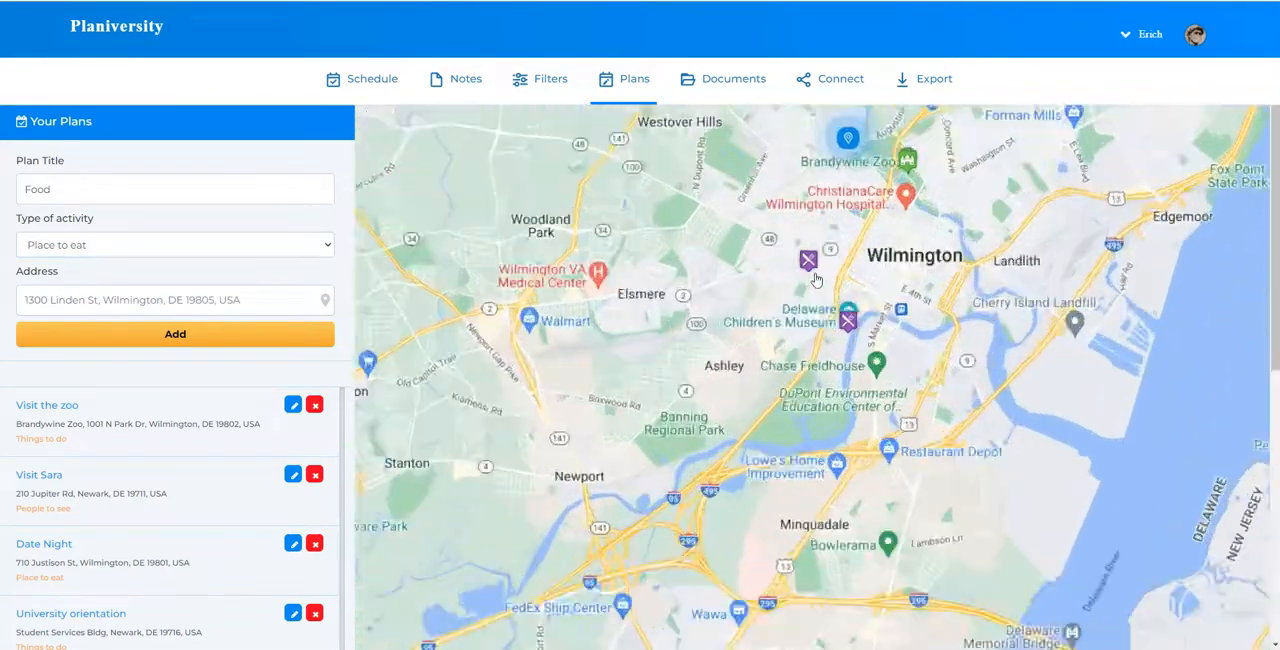
pyautogui.scroll(3, 818, 272)
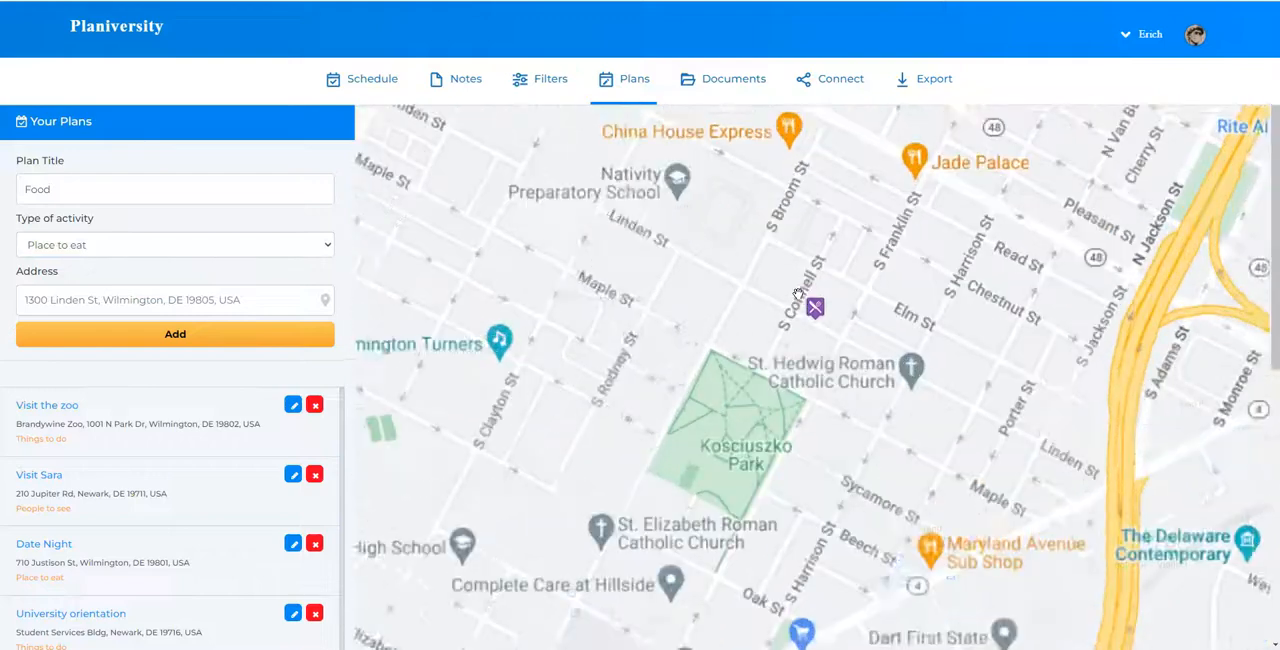
pyautogui.moveTo(862, 246); pyautogui.dragTo(867, 326)
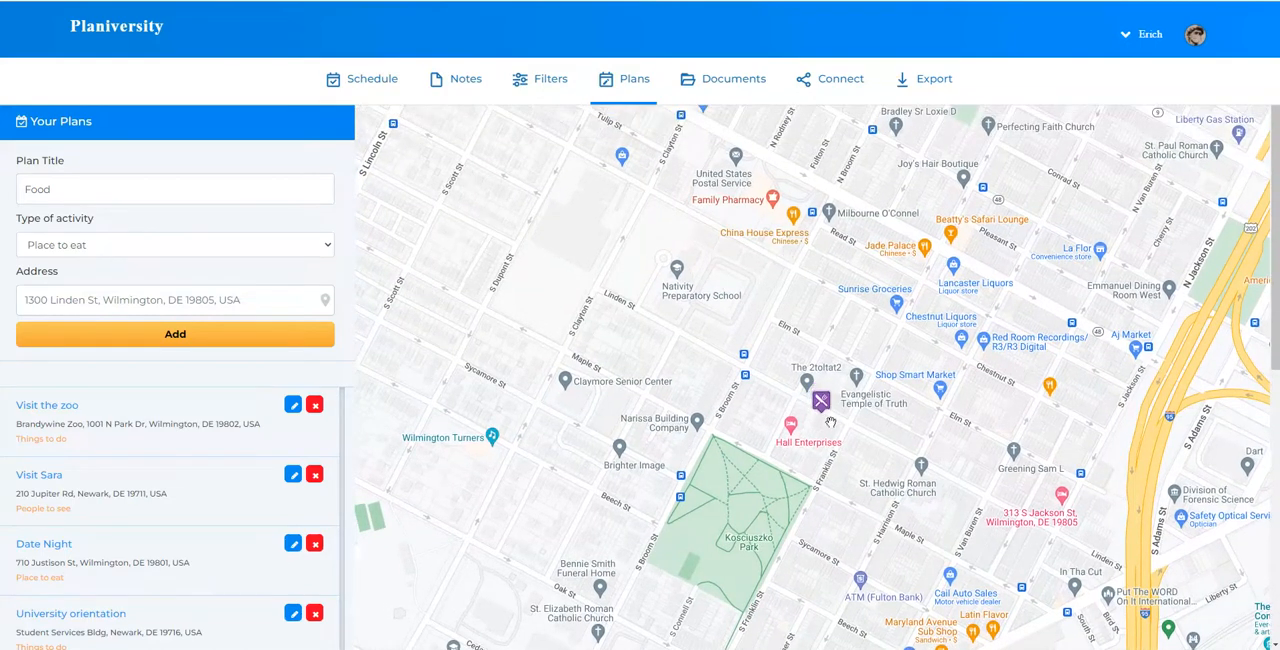
pyautogui.moveTo(810, 392)
pyautogui.mouseDown()
pyautogui.moveTo(688, 312)
pyautogui.moveTo(706, 242)
pyautogui.moveTo(848, 248)
pyautogui.moveTo(822, 204)
pyautogui.mouseUp()
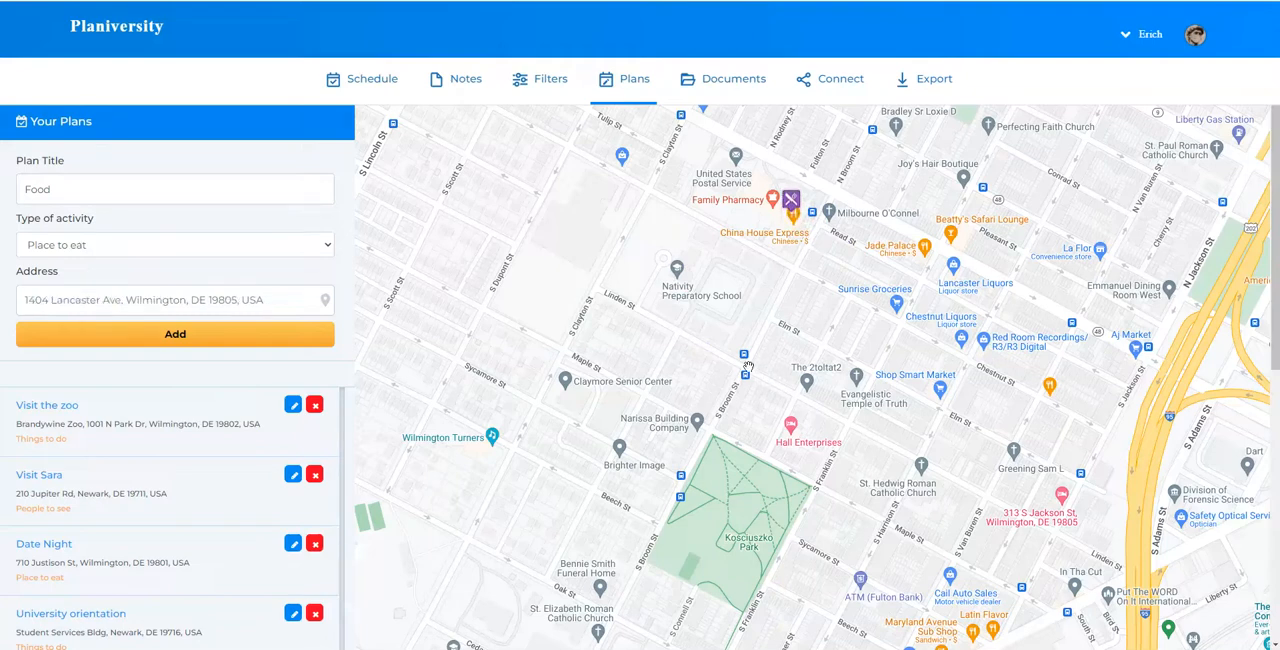
pyautogui.click(188, 342)
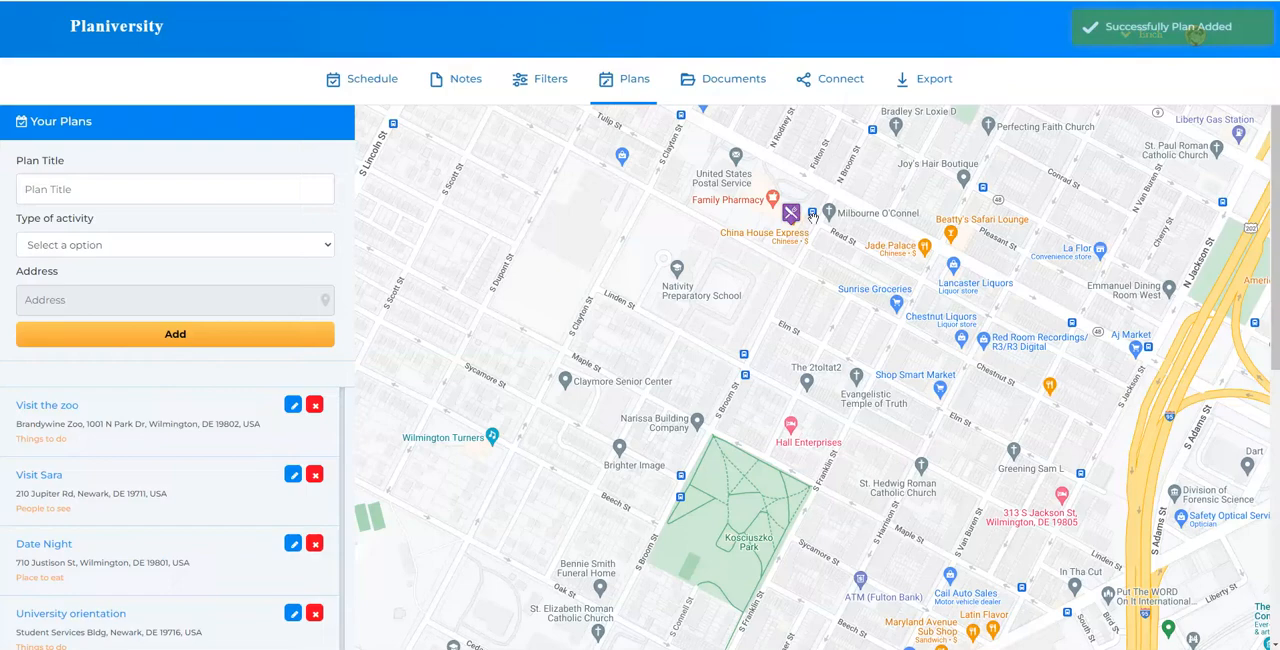
# Examine the plan markers on the map across Wilmington, North Star and Newark
pyautogui.moveTo(790, 213)
pyautogui.mouseDown()
pyautogui.moveTo(674, 290)
pyautogui.moveTo(908, 359)
pyautogui.moveTo(543, 290)
pyautogui.moveTo(679, 312)
pyautogui.mouseUp()
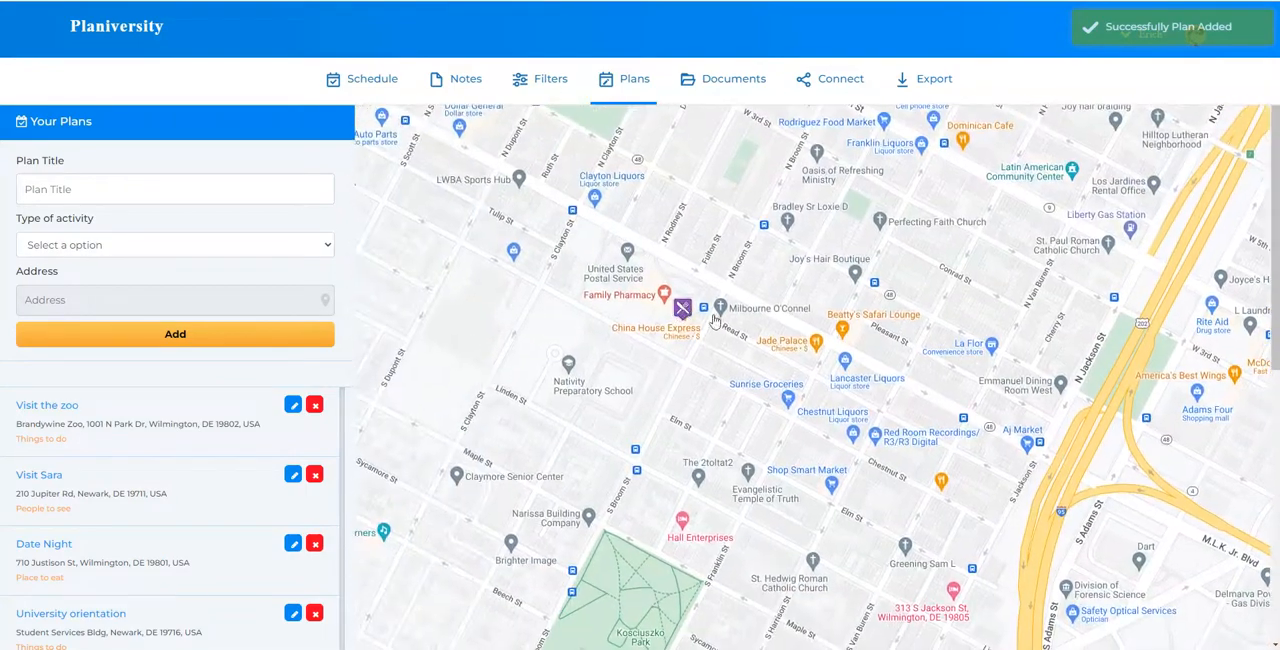
pyautogui.scroll(-5, 700, 305)
pyautogui.scroll(-5, 816, 337)
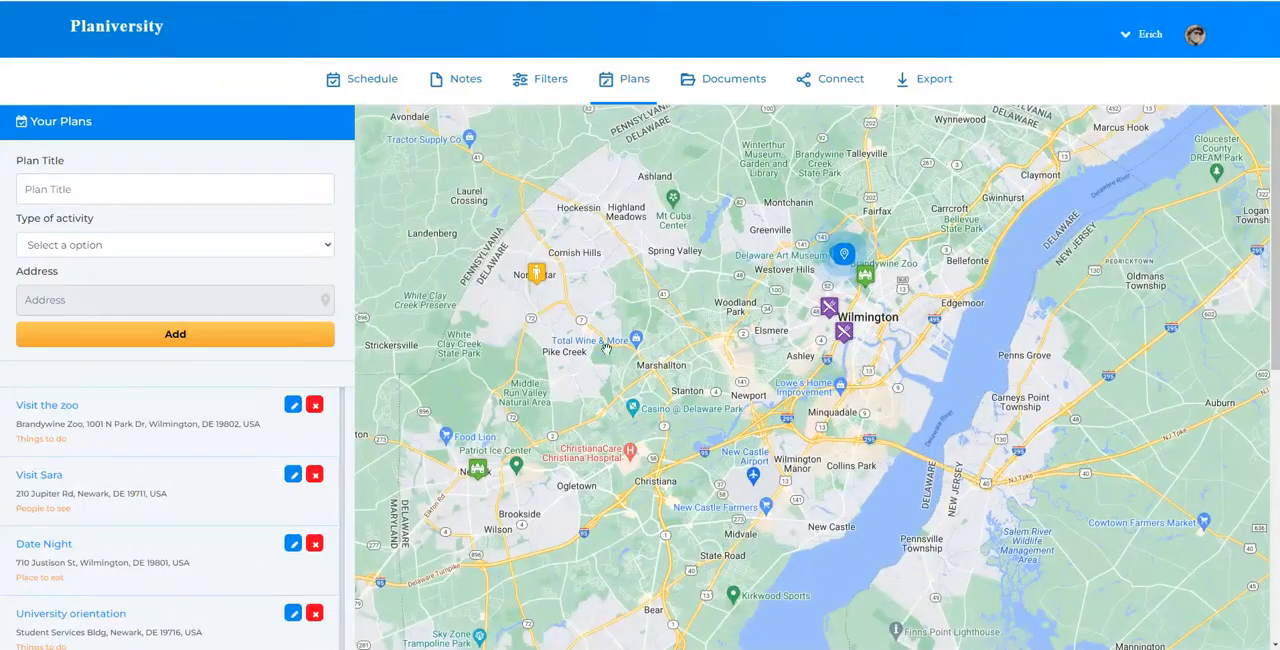
pyautogui.moveTo(663, 306); pyautogui.dragTo(660, 346)
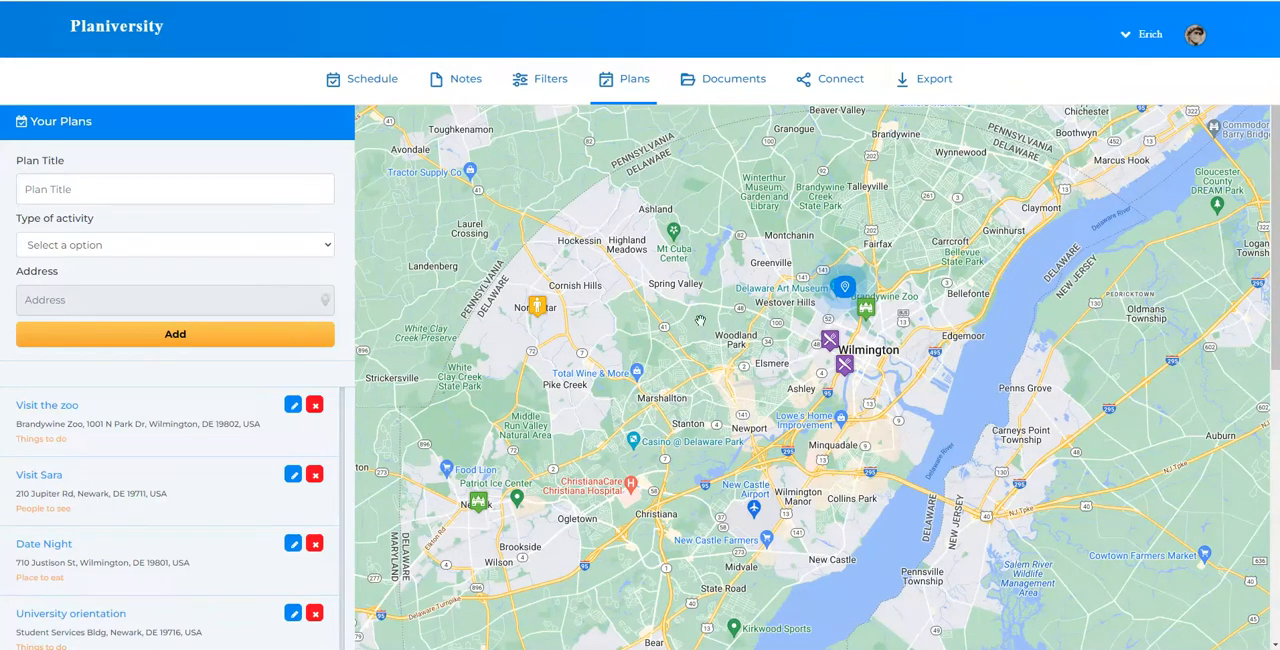
pyautogui.moveTo(884, 349); pyautogui.dragTo(917, 376)
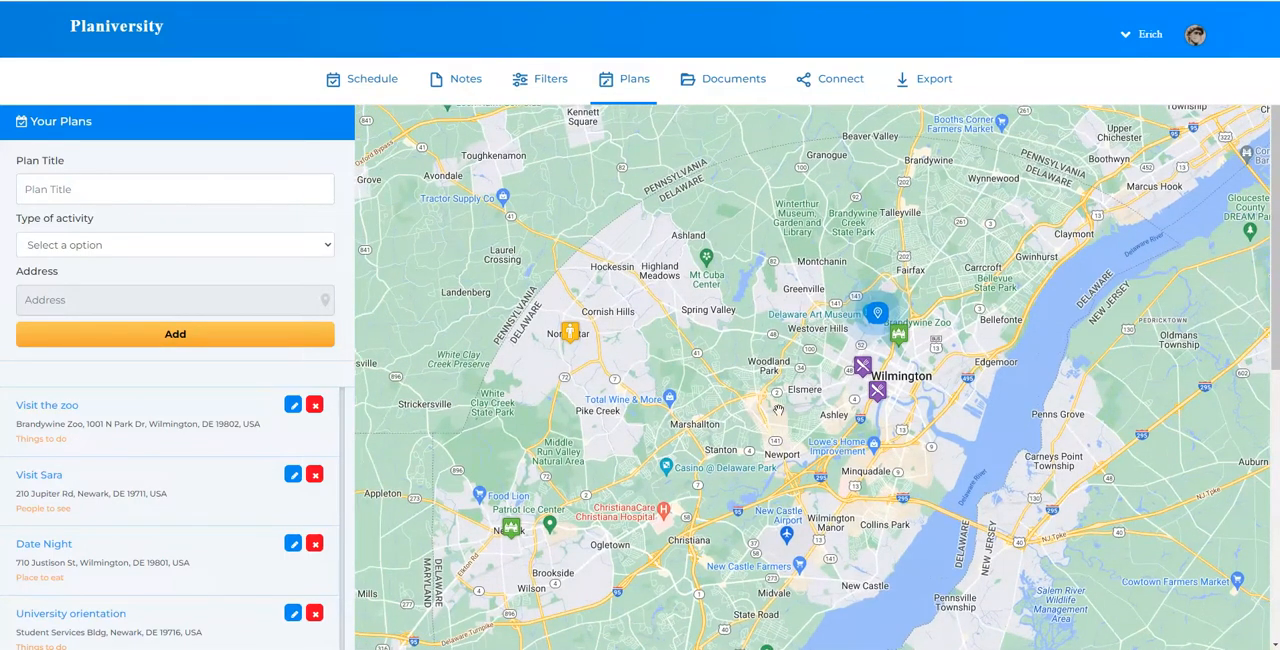
pyautogui.scroll(1, 741, 377)
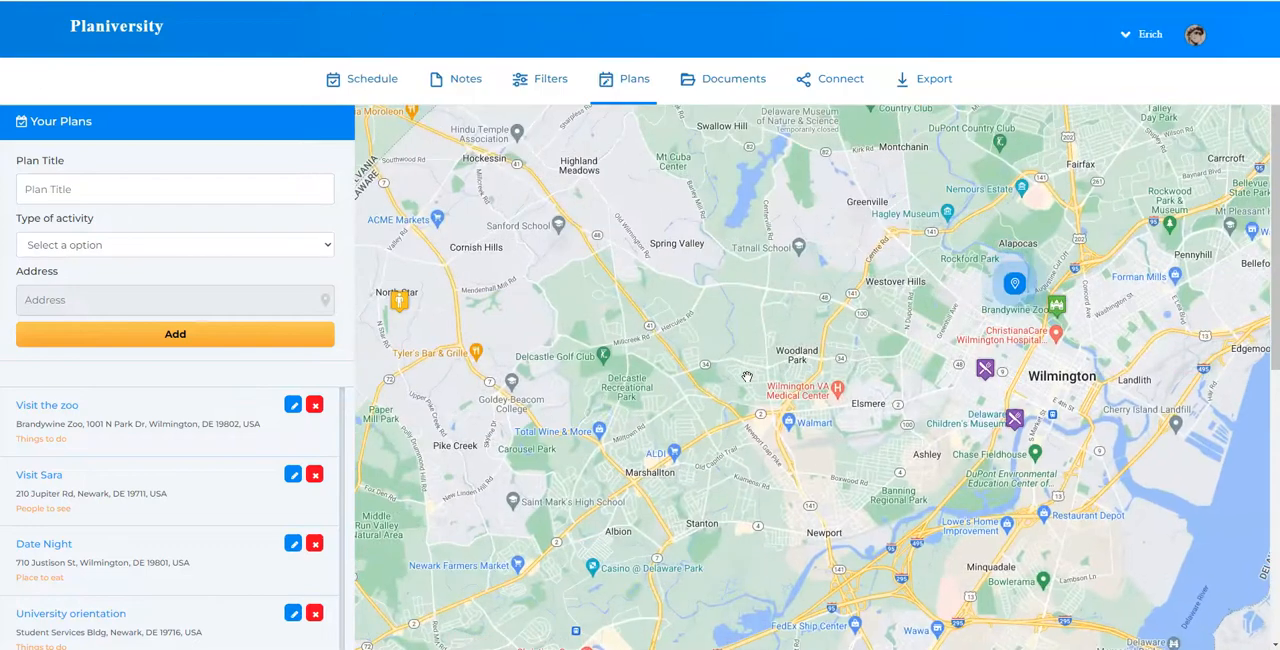
pyautogui.scroll(-2, 741, 377)
pyautogui.moveTo(732, 405); pyautogui.dragTo(746, 413)
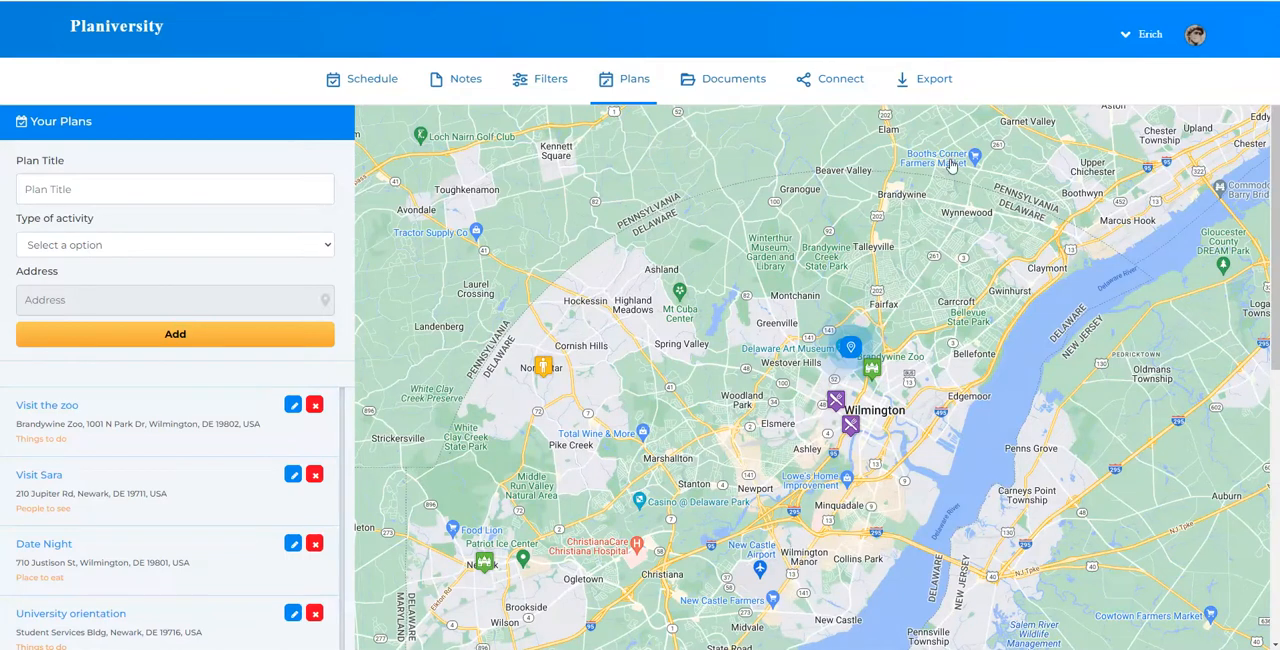
# Add a plan titled "Farmer's market" with activity type Things to do at Booths Corner Farmers Market, and dismiss the place details
pyautogui.click(126, 189)
pyautogui.write("Farmer's market")
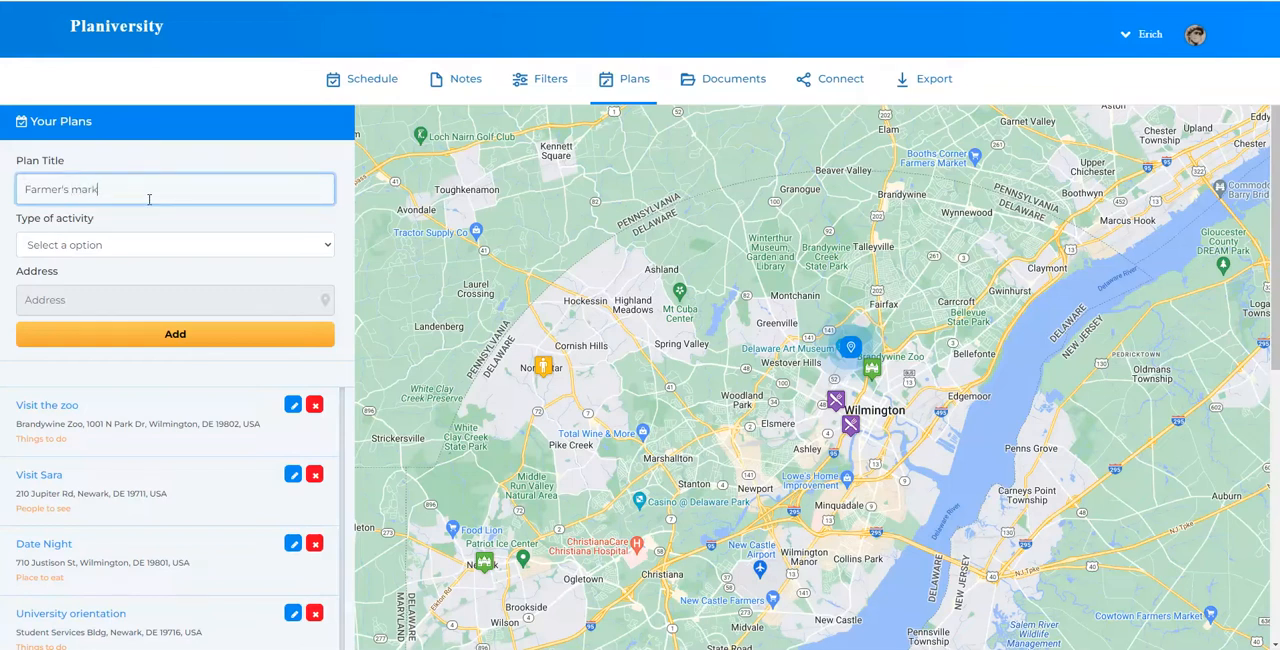
pyautogui.click(148, 252)
pyautogui.click(135, 291)
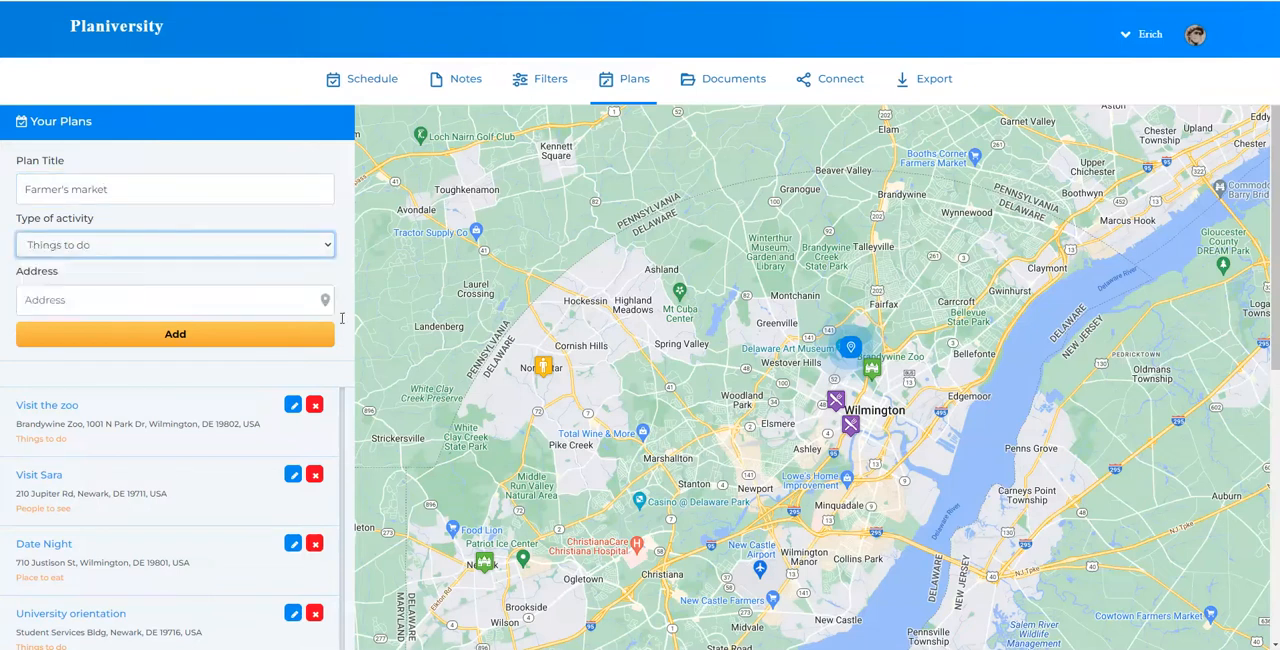
pyautogui.click(971, 166)
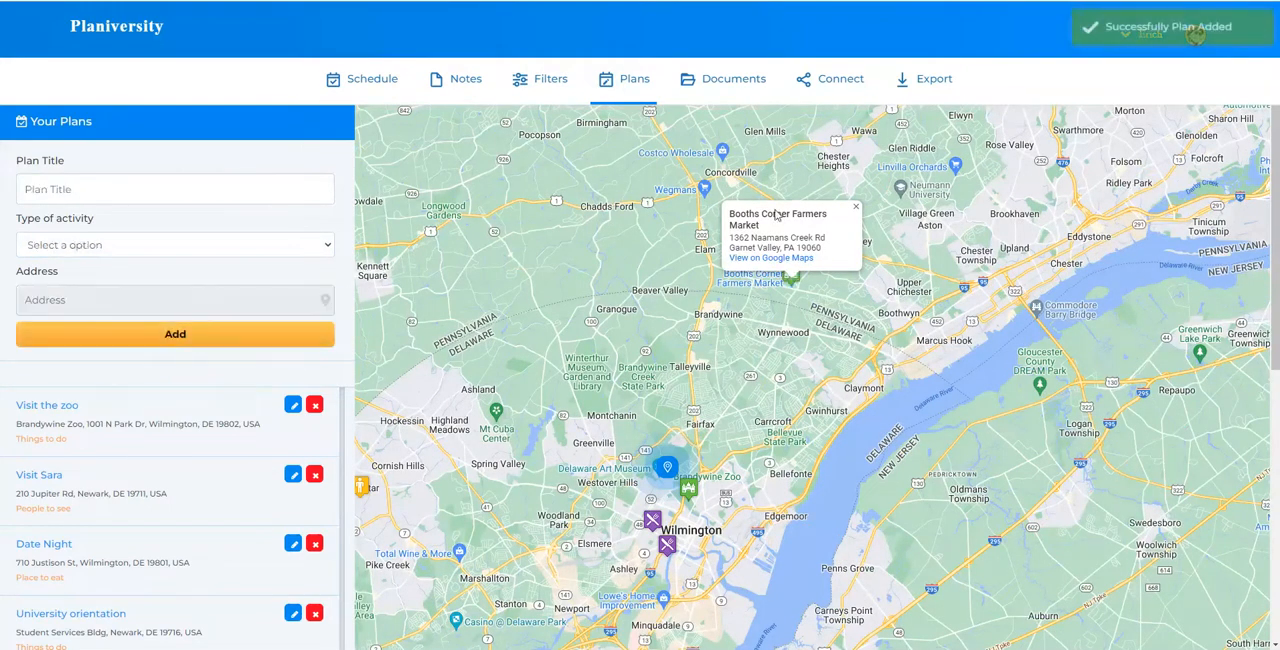
pyautogui.click(857, 209)
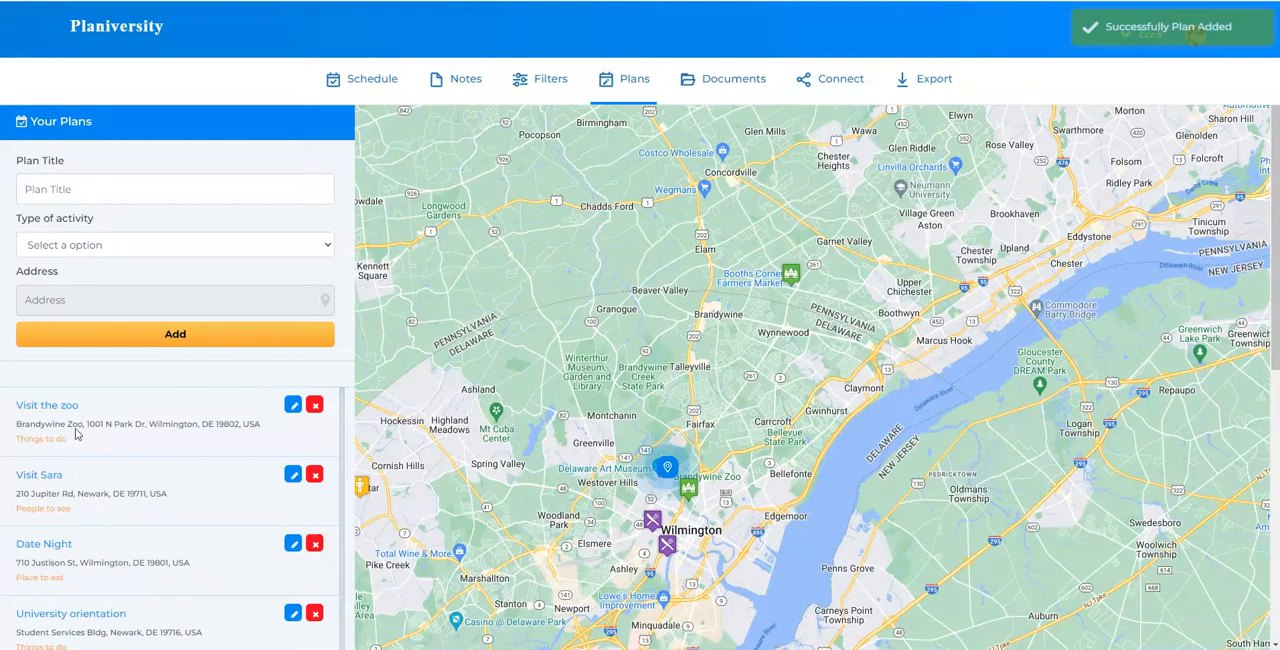
# Review the complete plan list and compare its entries with their markers on the map
pyautogui.scroll(-3, 130, 400)
pyautogui.scroll(-1, 160, 513)
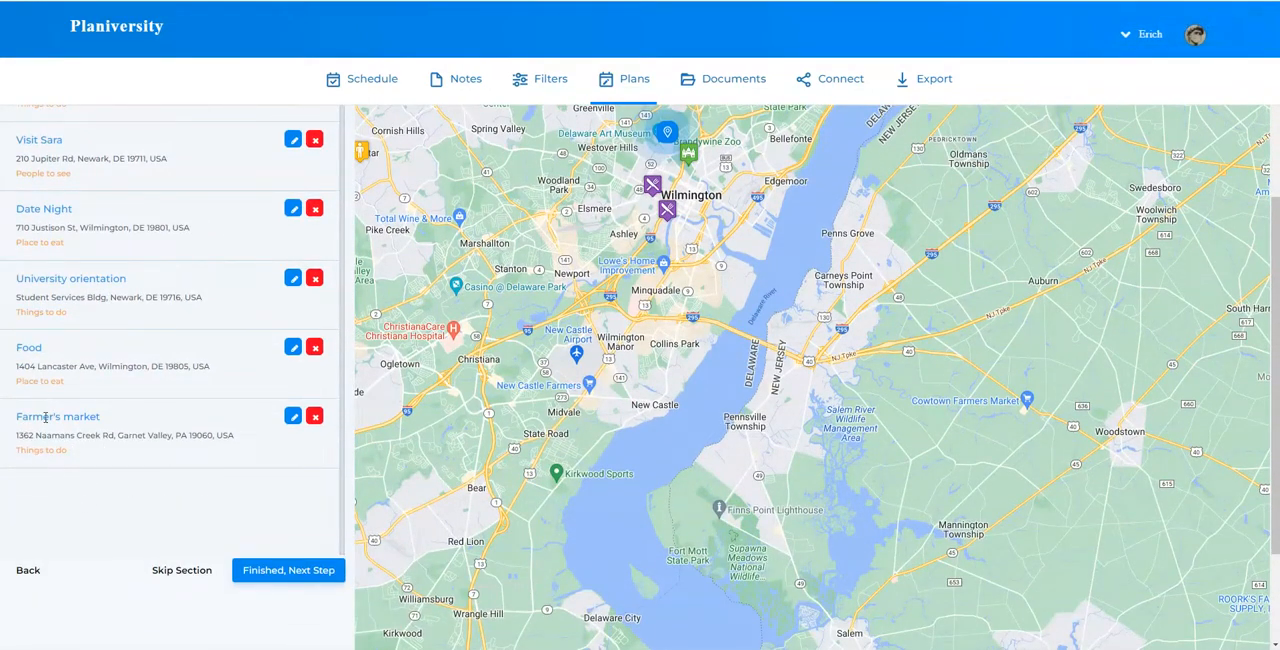
pyautogui.scroll(1, 54, 393)
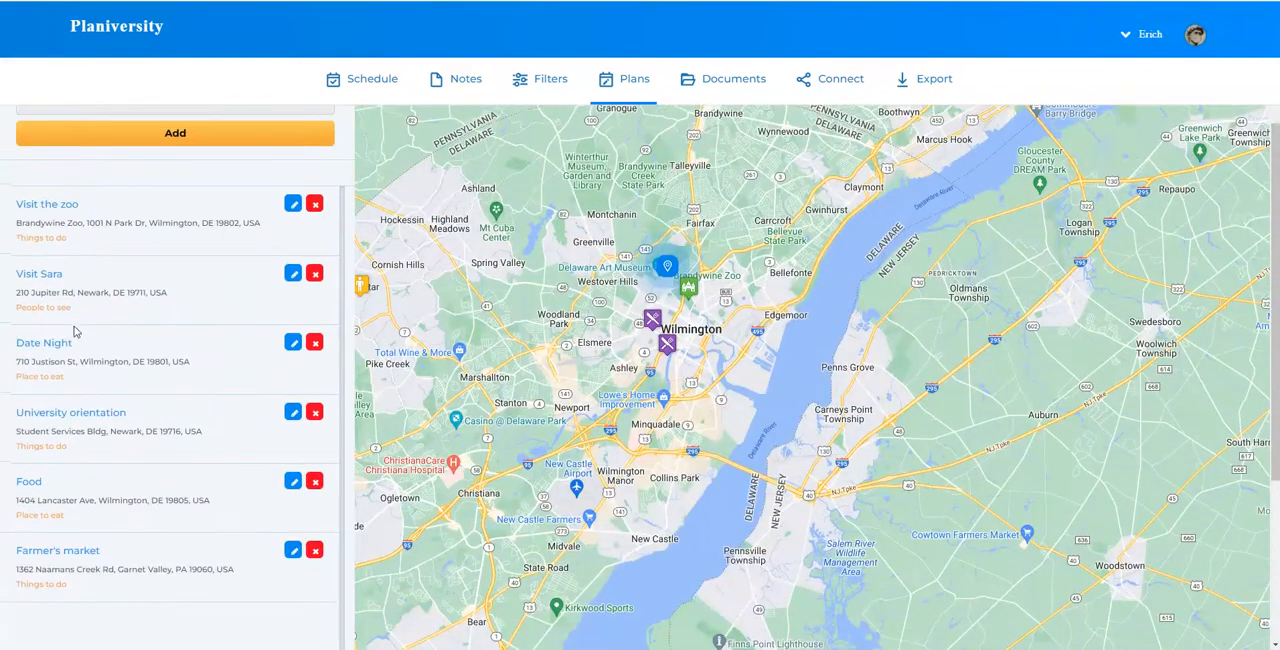
pyautogui.moveTo(572, 396); pyautogui.dragTo(813, 419)
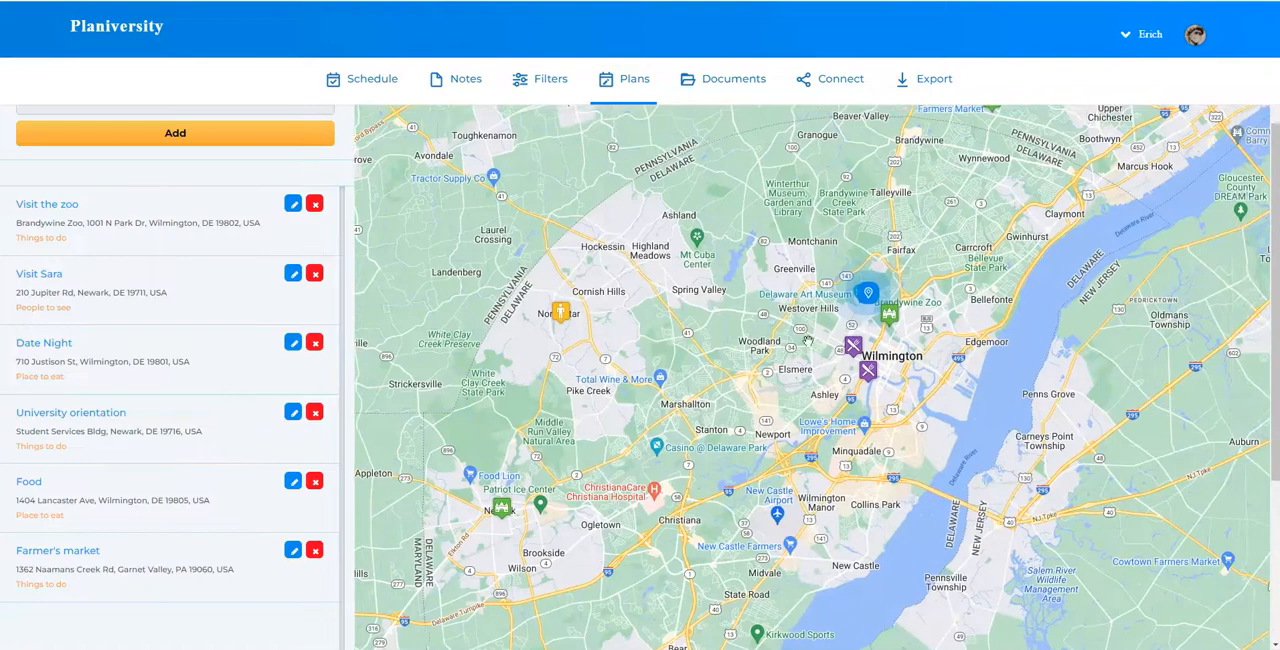
pyautogui.scroll(-1, 800, 345)
pyautogui.scroll(1, 736, 358)
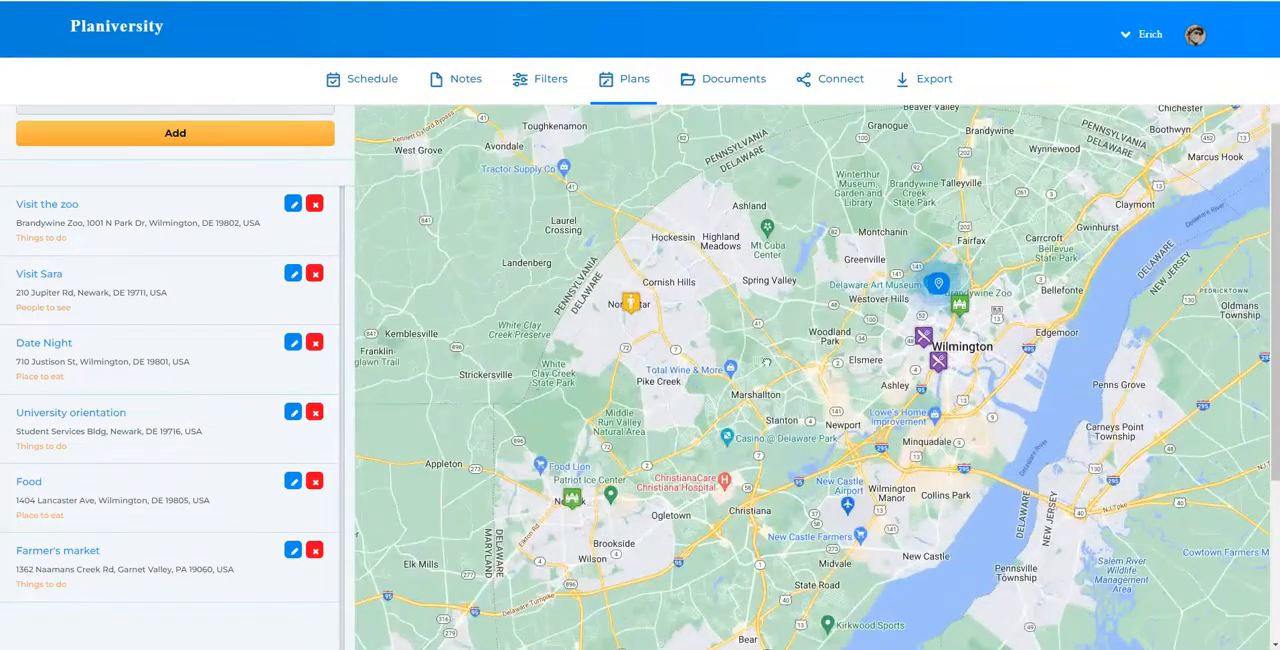
pyautogui.moveTo(788, 340); pyautogui.dragTo(689, 411)
pyautogui.scroll(-2, 110, 330)
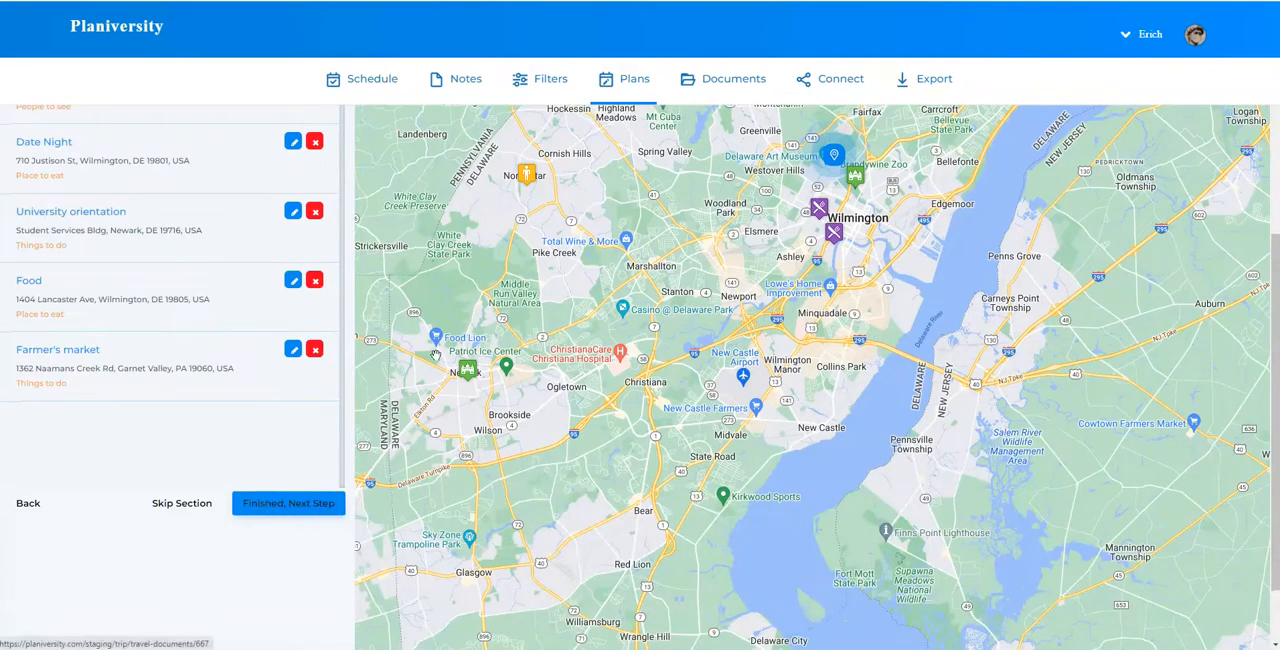
pyautogui.scroll(3, 709, 247)
# Switch to the Heading_Home_to_Syracuse-666-40 PDF in Adobe Acrobat and review its travel bookings, schedule itinerary and Plans table
pyautogui.scroll(-2, 671, 229)
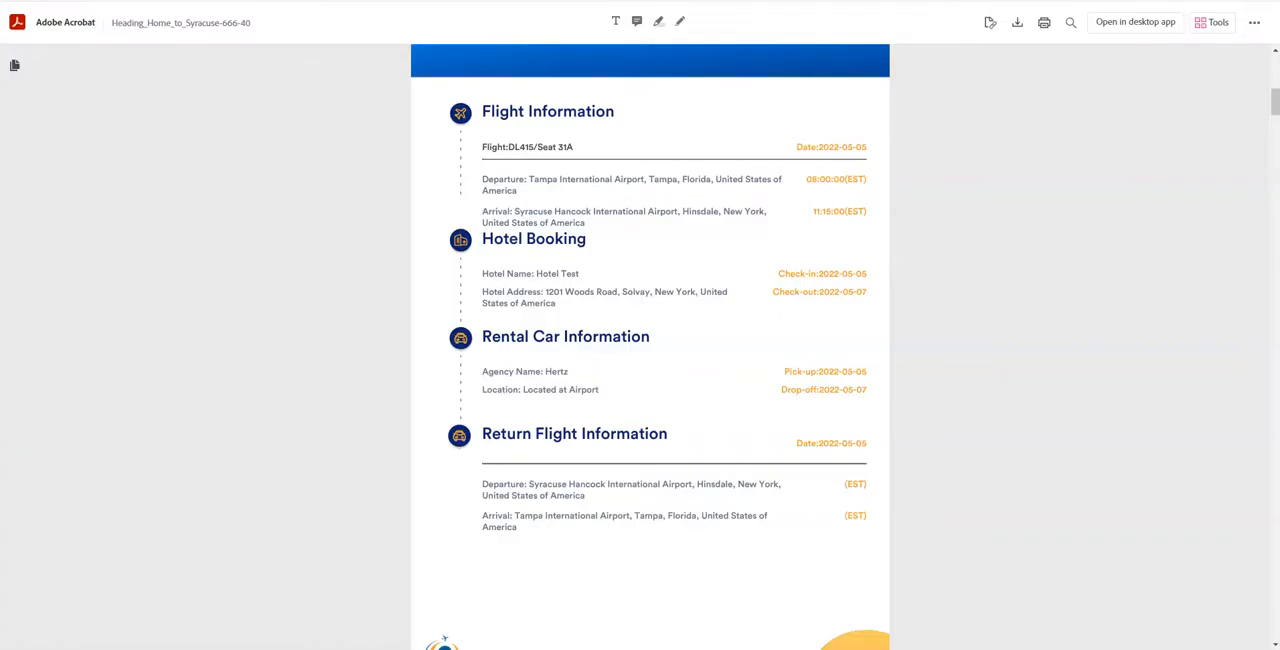
pyautogui.scroll(-6, 630, 250)
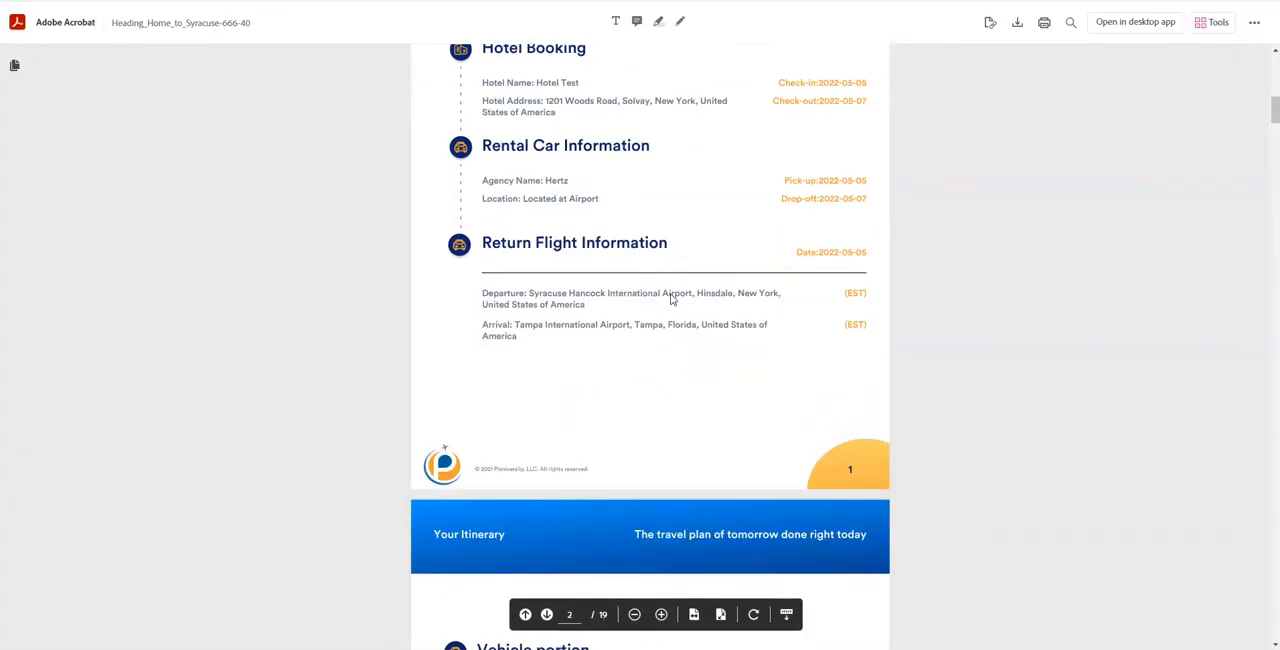
pyautogui.scroll(-5, 658, 300)
pyautogui.scroll(-5, 826, 314)
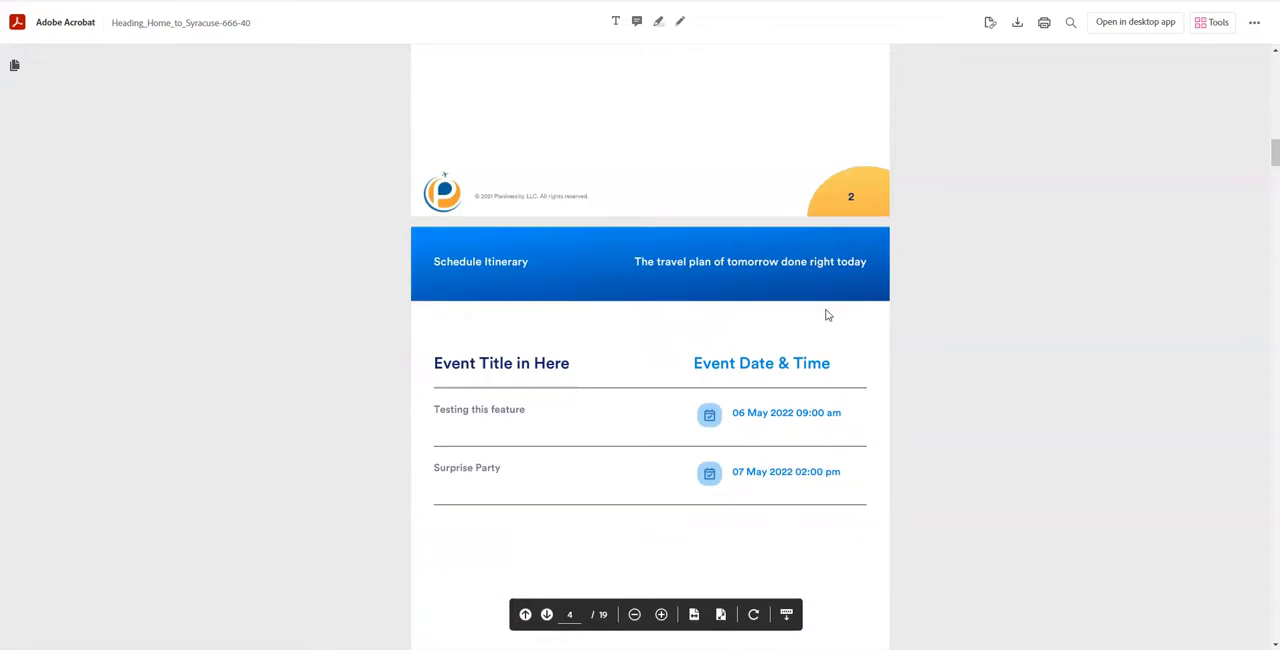
pyautogui.scroll(-10, 855, 330)
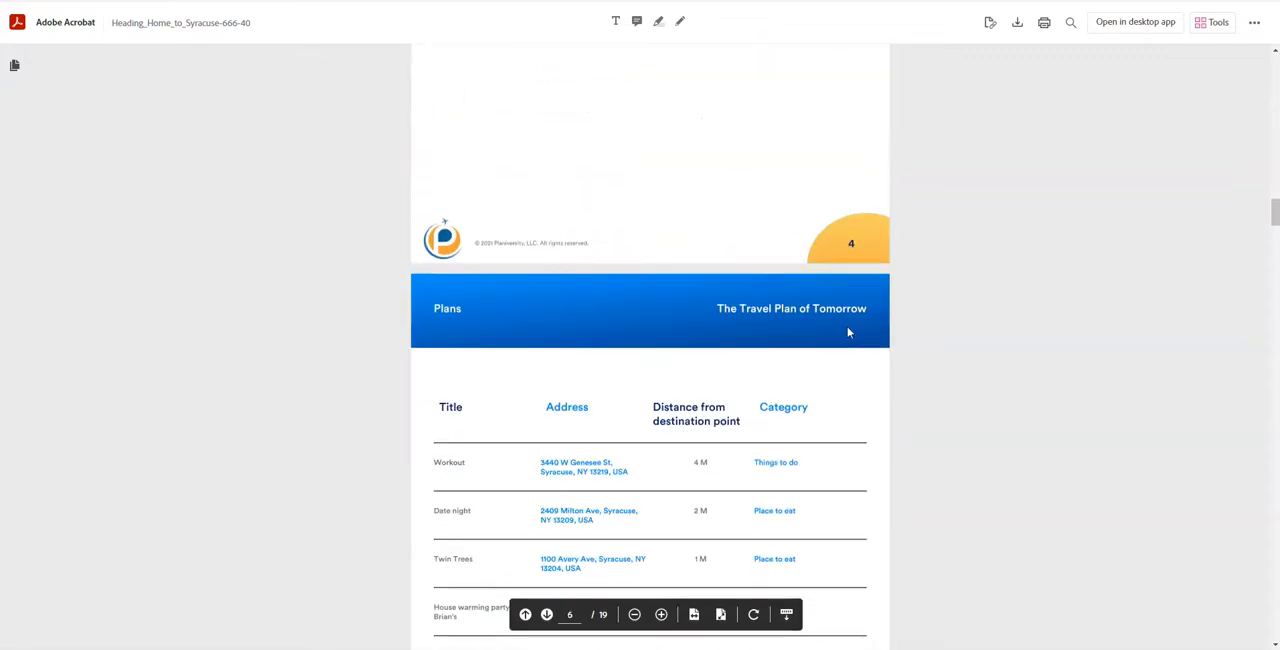
pyautogui.scroll(-1, 860, 318)
pyautogui.scroll(1, 875, 320)
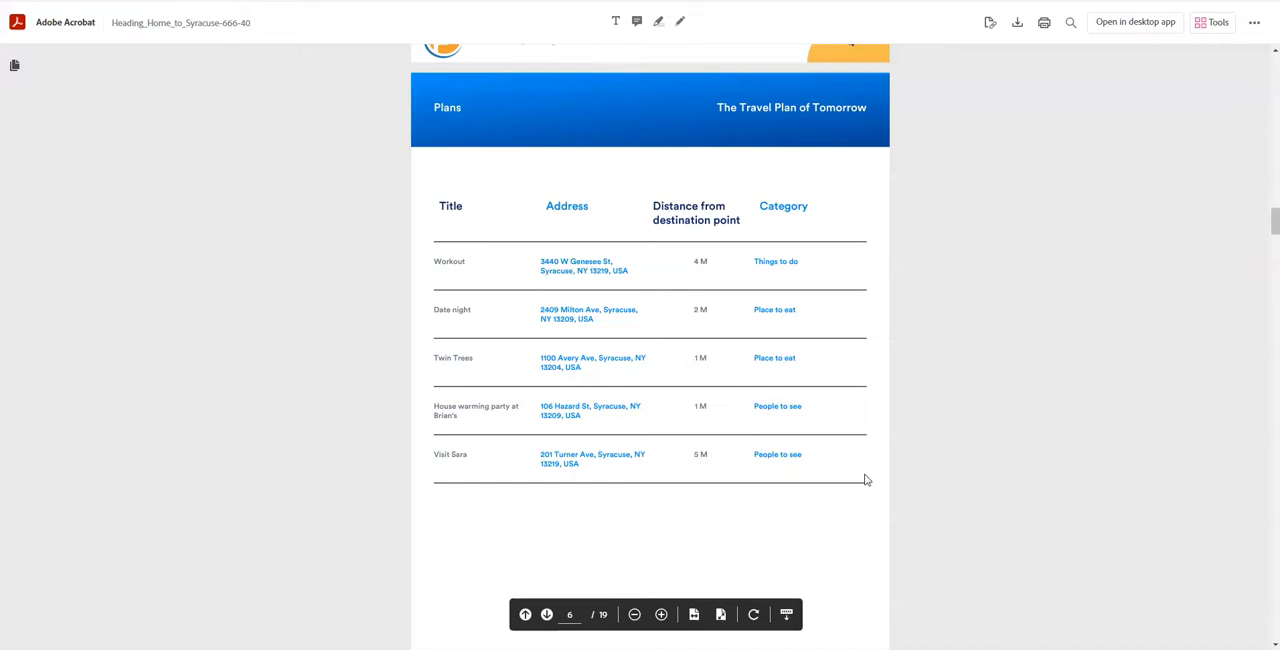
# Look through the PDF's document and route pages, and examine the plan markers on the Route Destination map
pyautogui.scroll(-15, 866, 475)
pyautogui.scroll(-15, 871, 466)
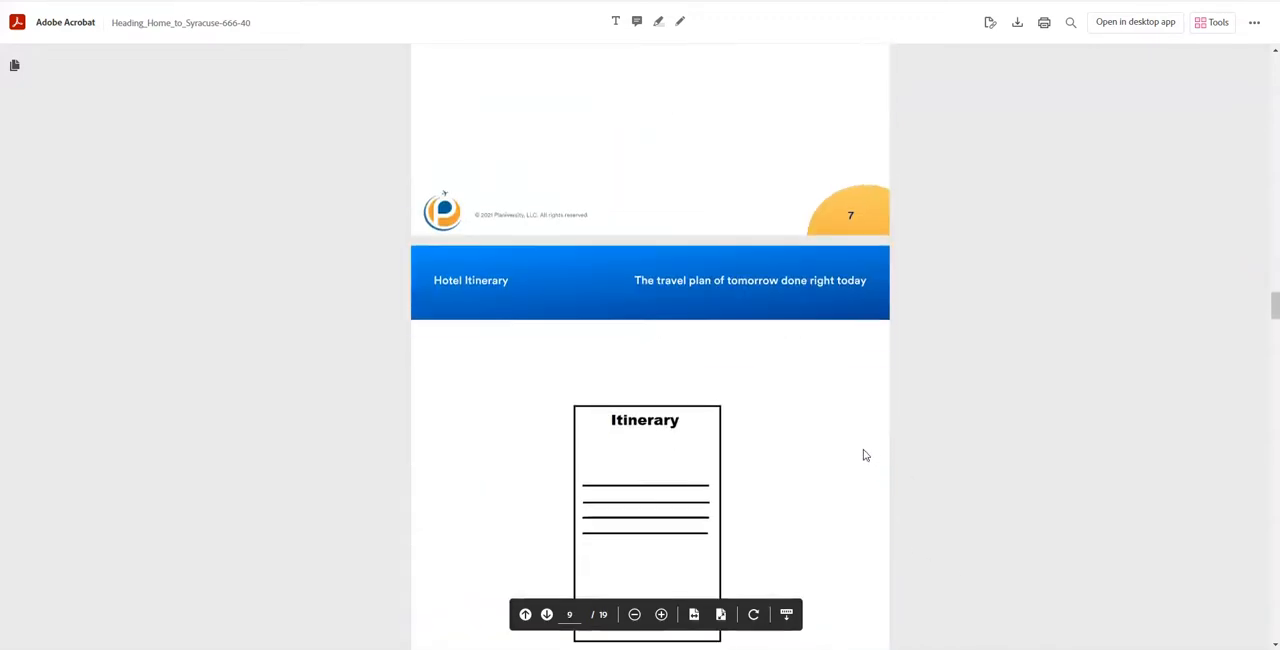
pyautogui.scroll(-15, 869, 464)
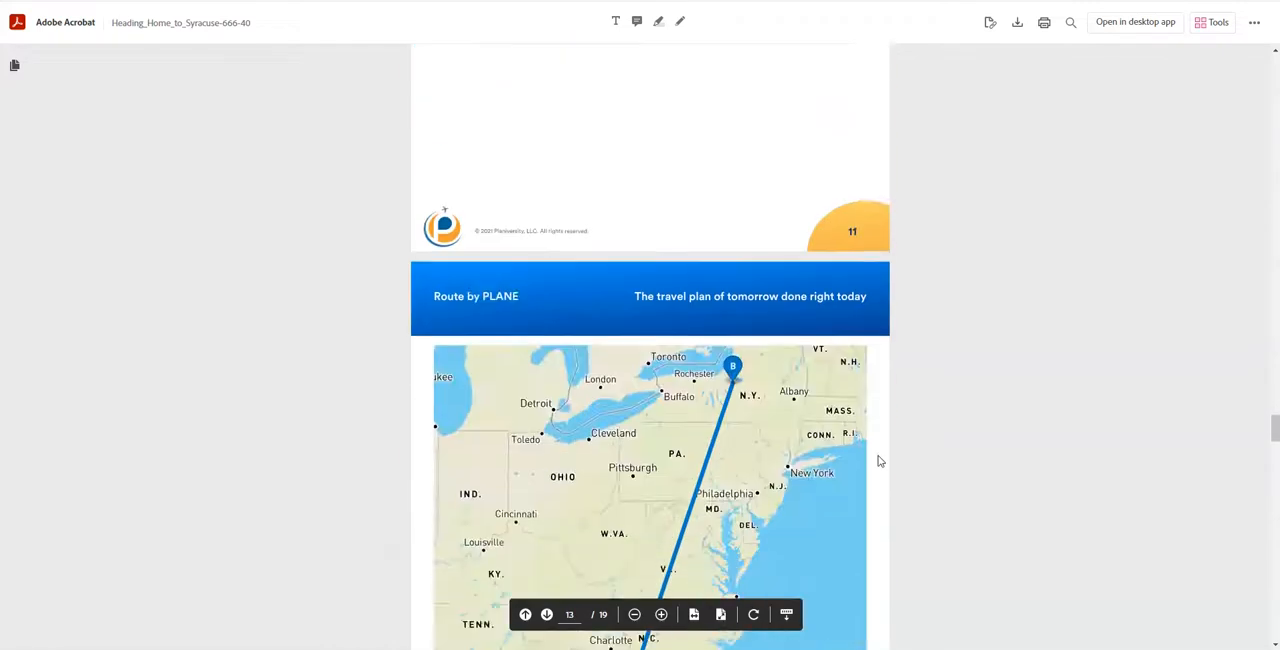
pyautogui.scroll(1, 857, 459)
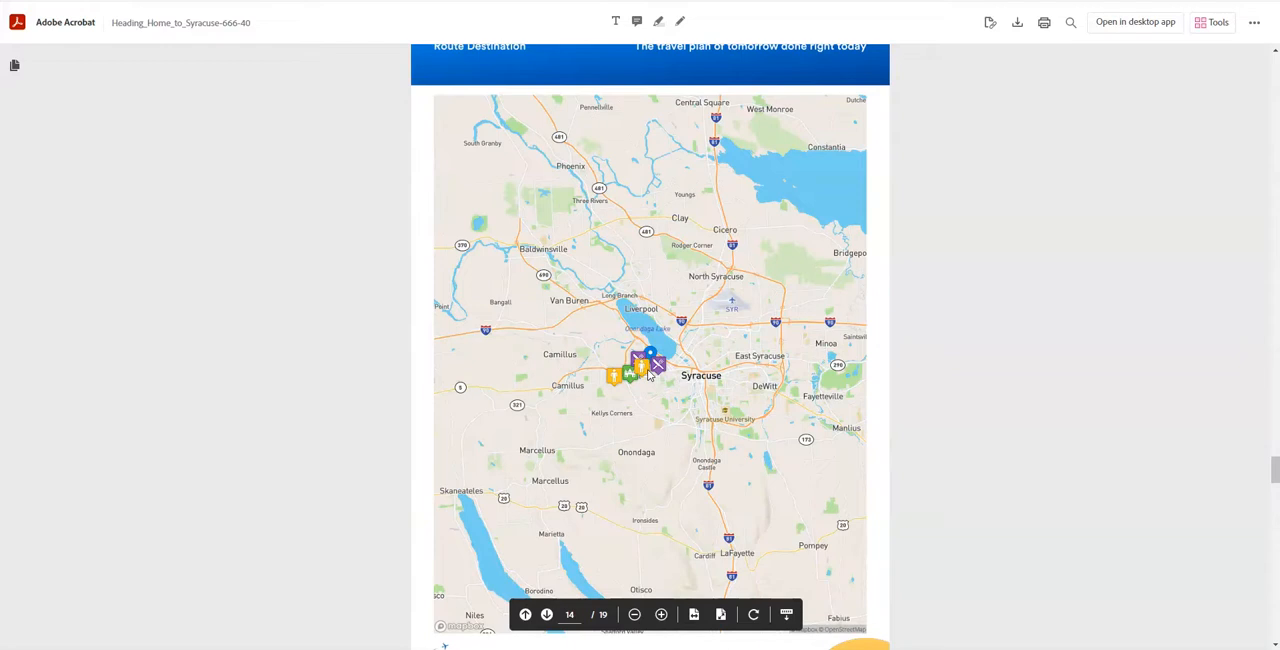
pyautogui.scroll(-1, 650, 384)
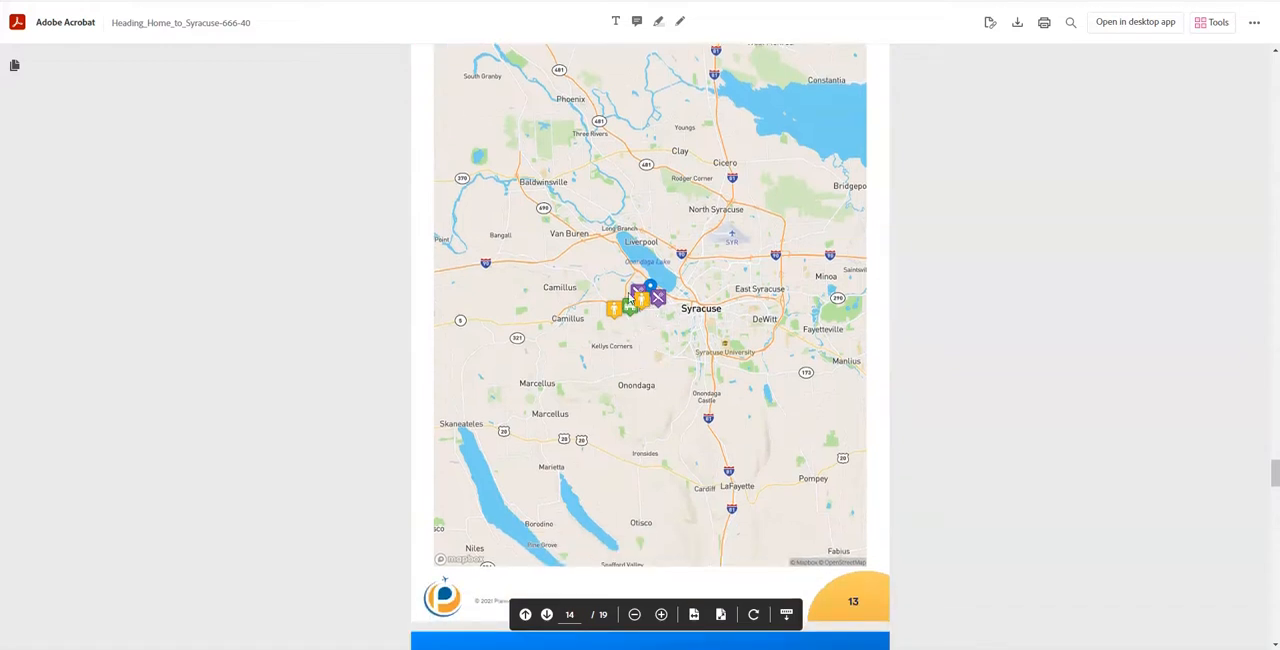
pyautogui.scroll(1, 970, 366)
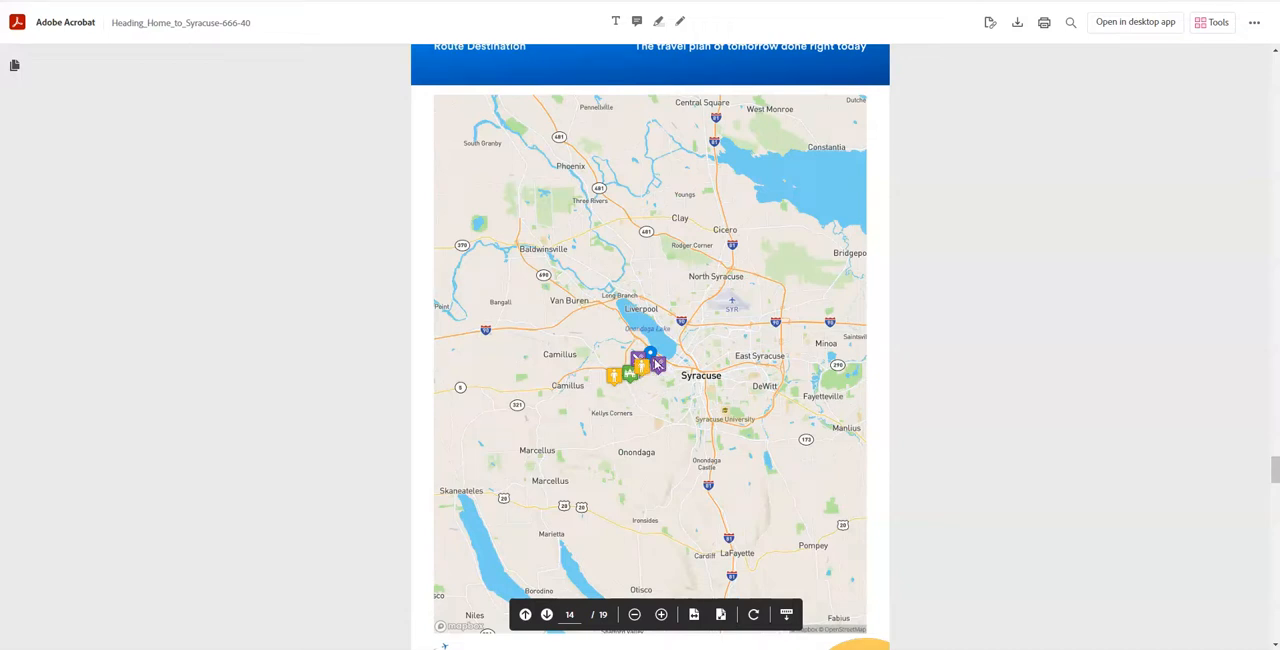
pyautogui.scroll(-3, 620, 381)
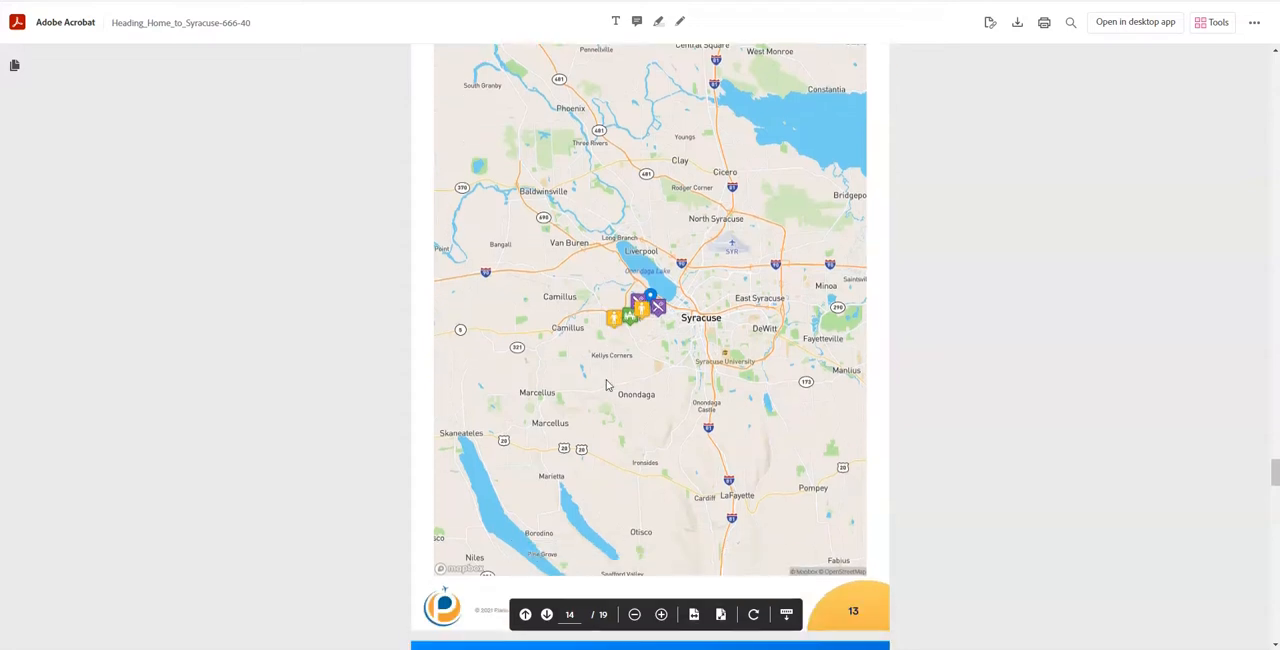
pyautogui.scroll(2, 622, 378)
pyautogui.scroll(1, 623, 378)
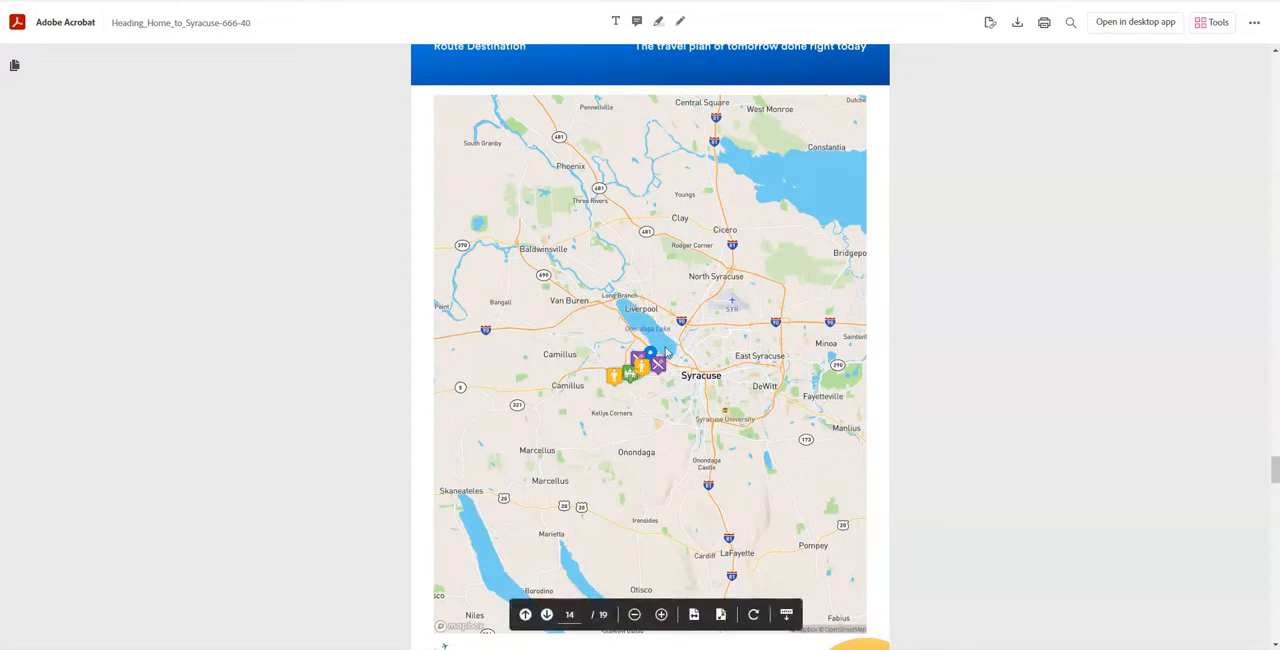
pyautogui.scroll(-9, 660, 375)
pyautogui.scroll(1, 695, 383)
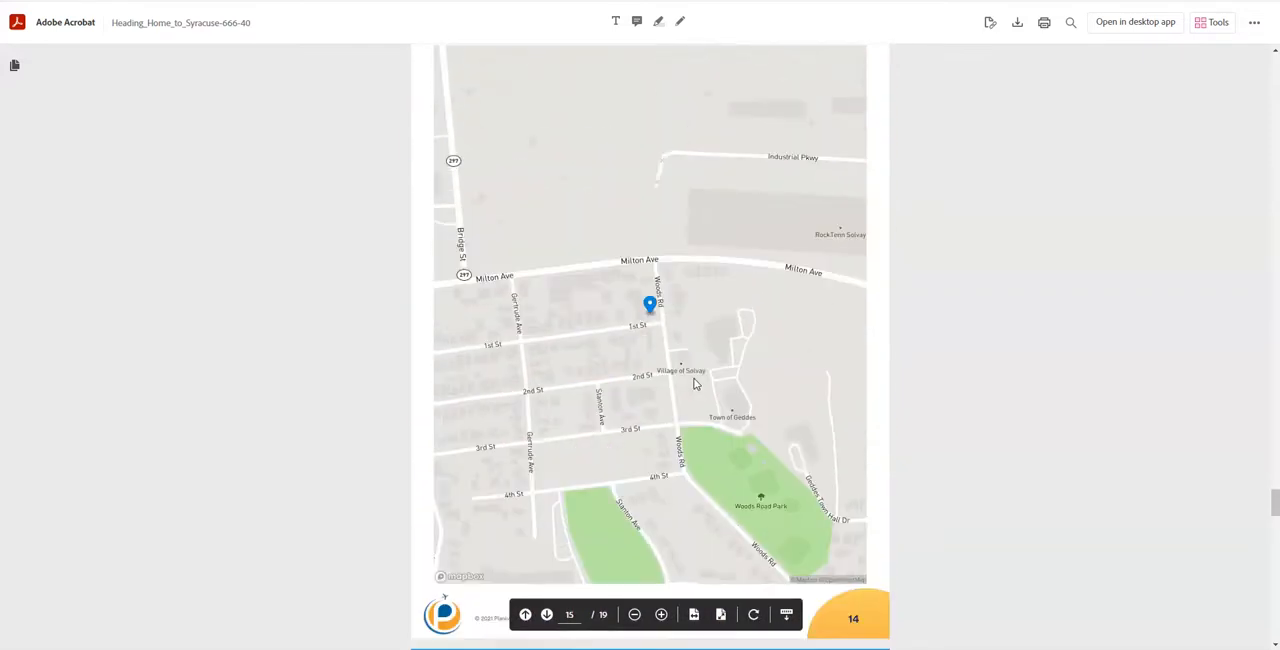
pyautogui.scroll(8, 700, 380)
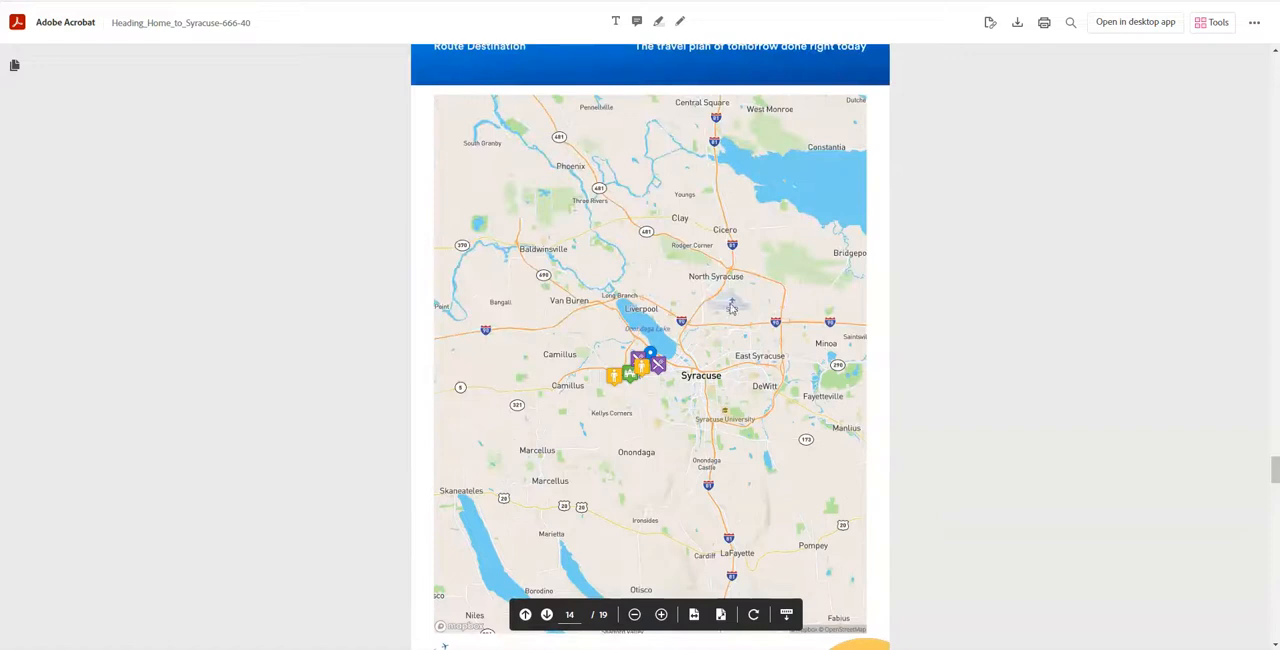